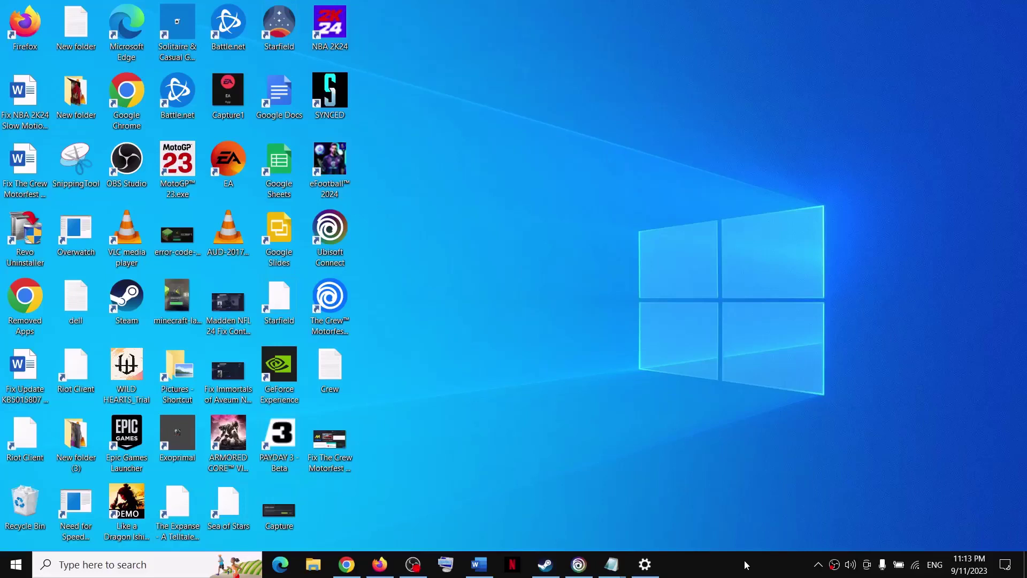
# Bring the update-fix guide forward and highlight 'Error 0x800700c1' and 'Windows 10' in its heading.
pyautogui.click(479, 564)
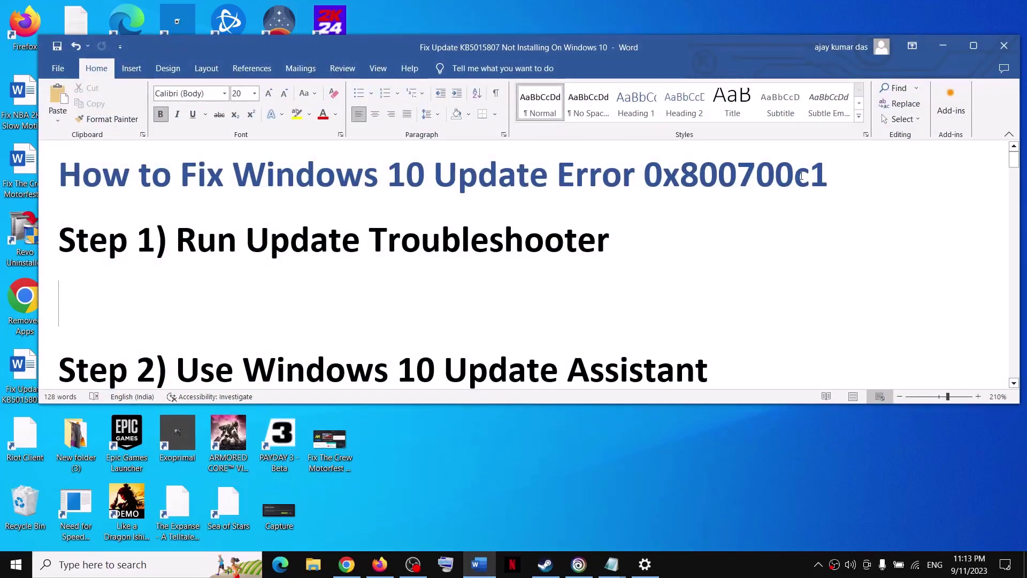
pyautogui.moveTo(840, 176); pyautogui.dragTo(577, 165)
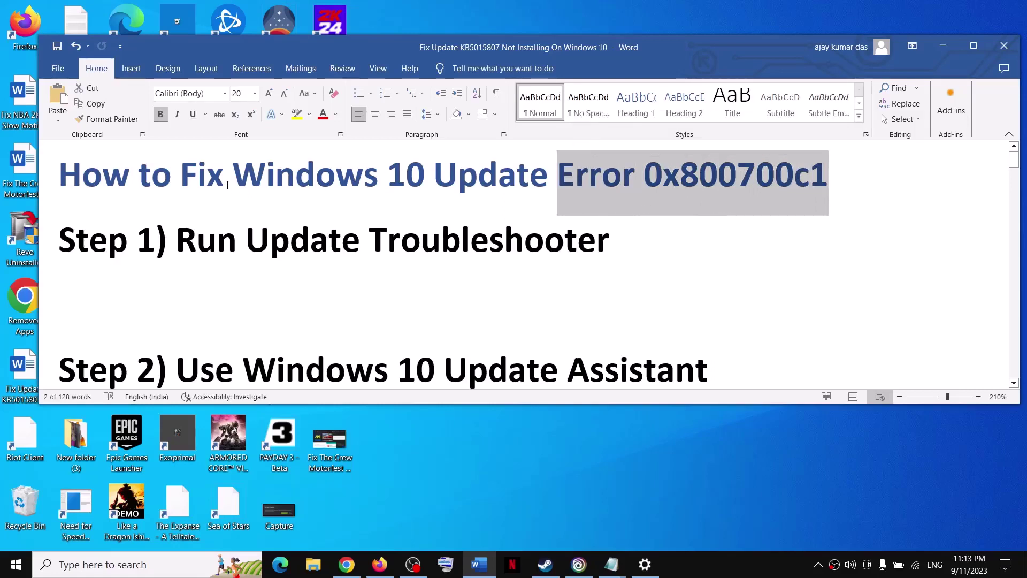
pyautogui.moveTo(235, 177); pyautogui.dragTo(405, 177)
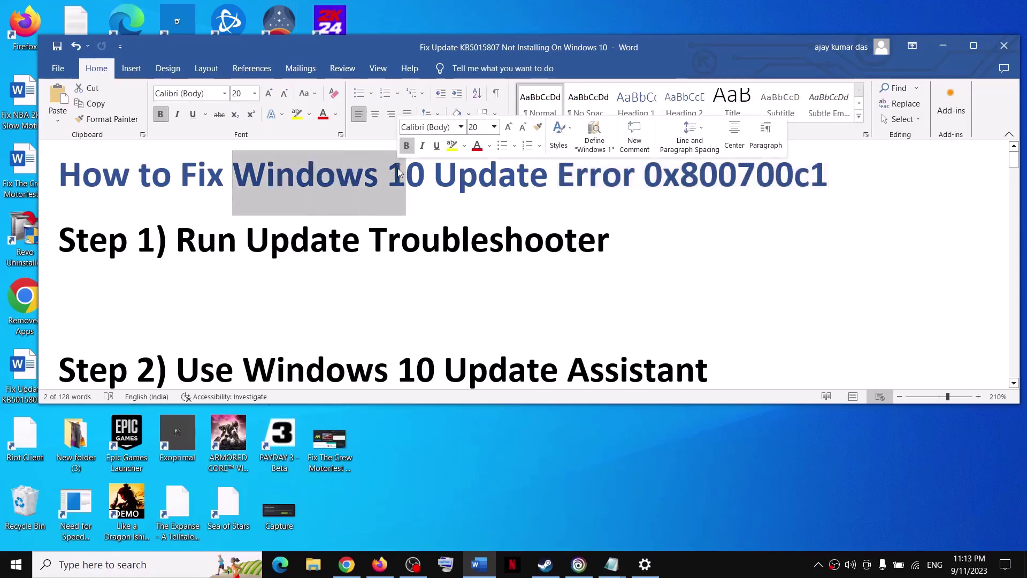
pyautogui.click(631, 360)
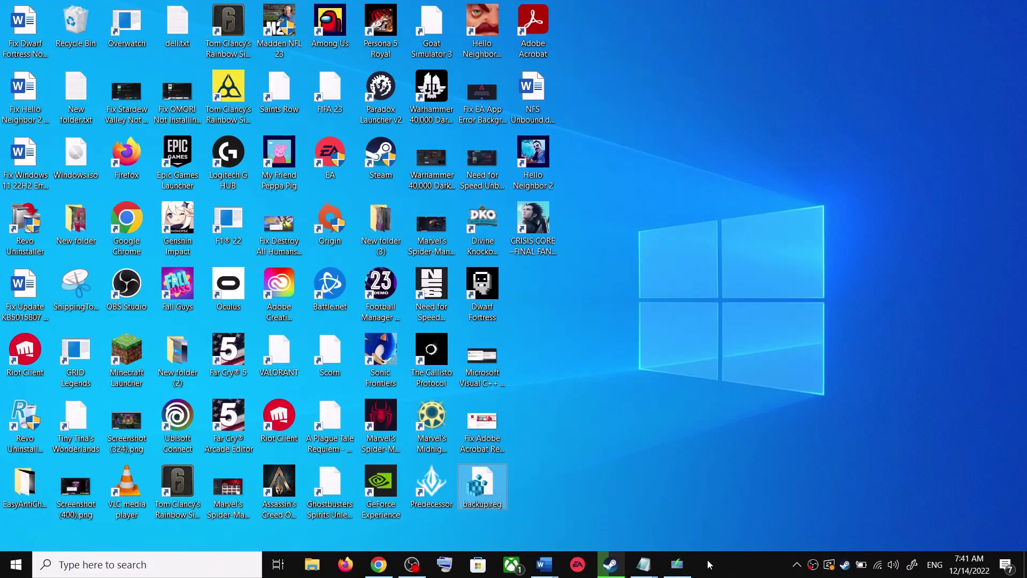
# Switch to the KB5015807 fix guide at Step 1 and launch Windows Settings with Win+I.
pyautogui.moveTo(544, 565)
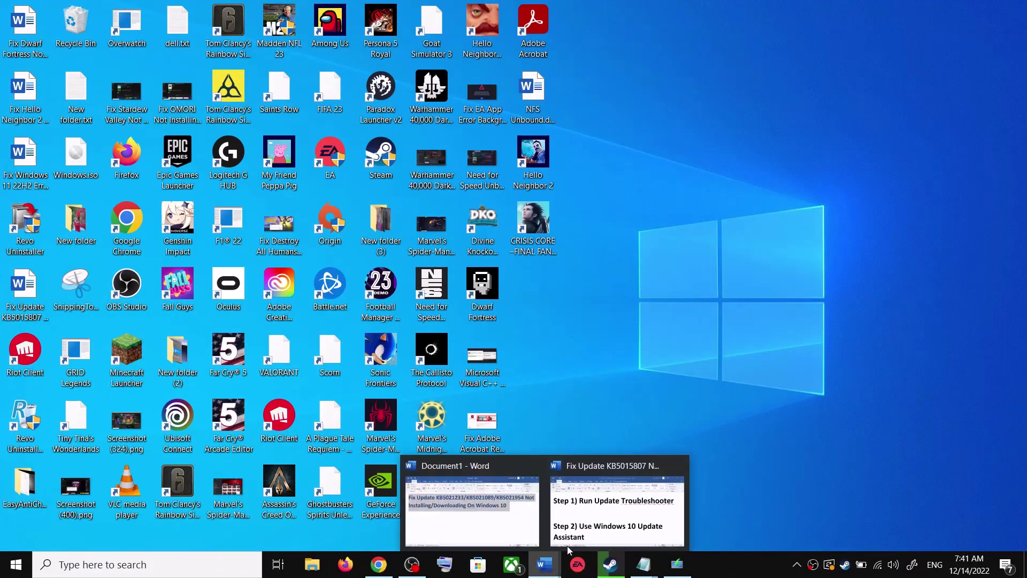
pyautogui.click(589, 530)
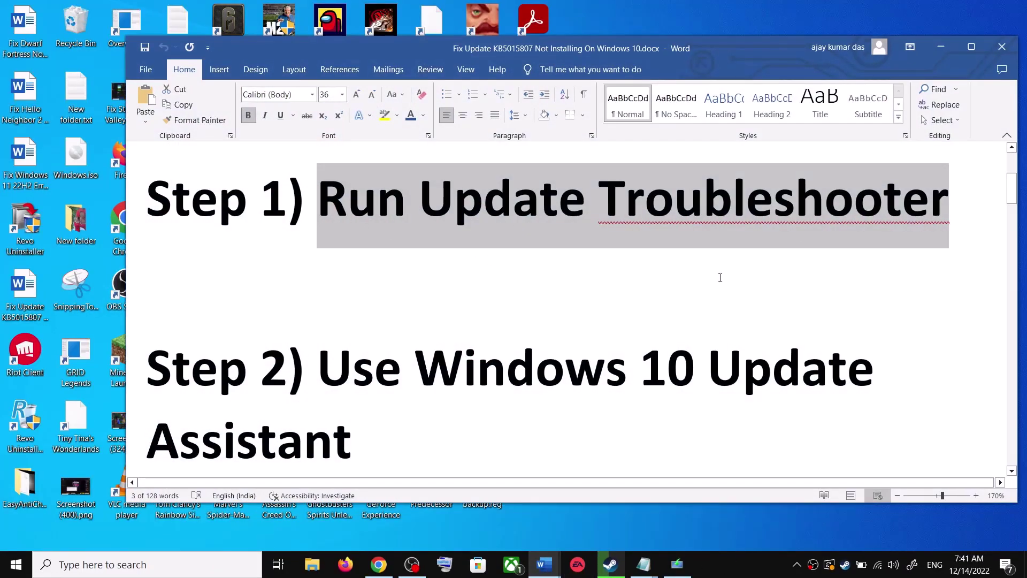
pyautogui.press('super+i')
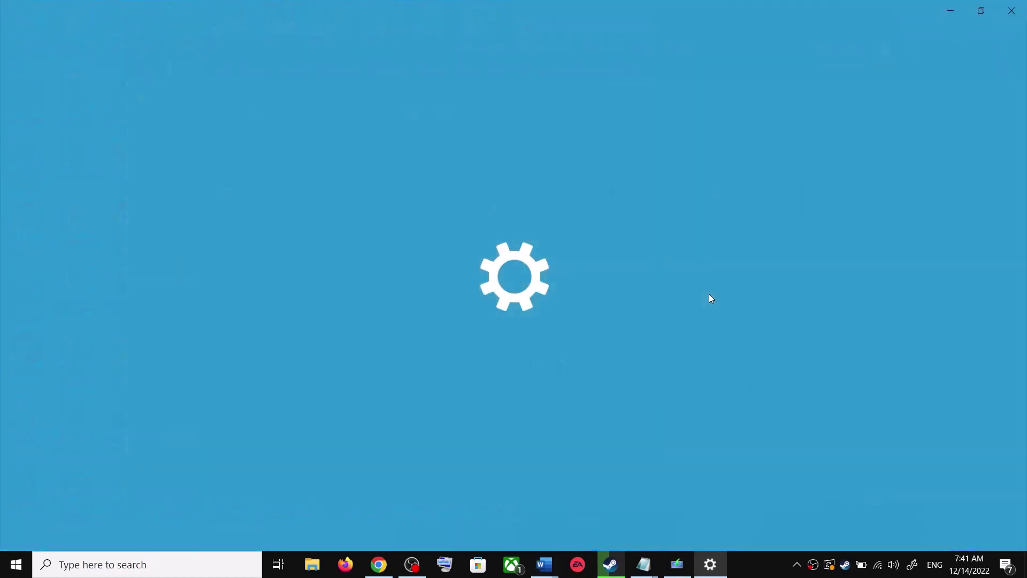
# Run the Windows Update troubleshooter via Update & Security > Troubleshoot > Additional troubleshooters.
pyautogui.click(523, 369)
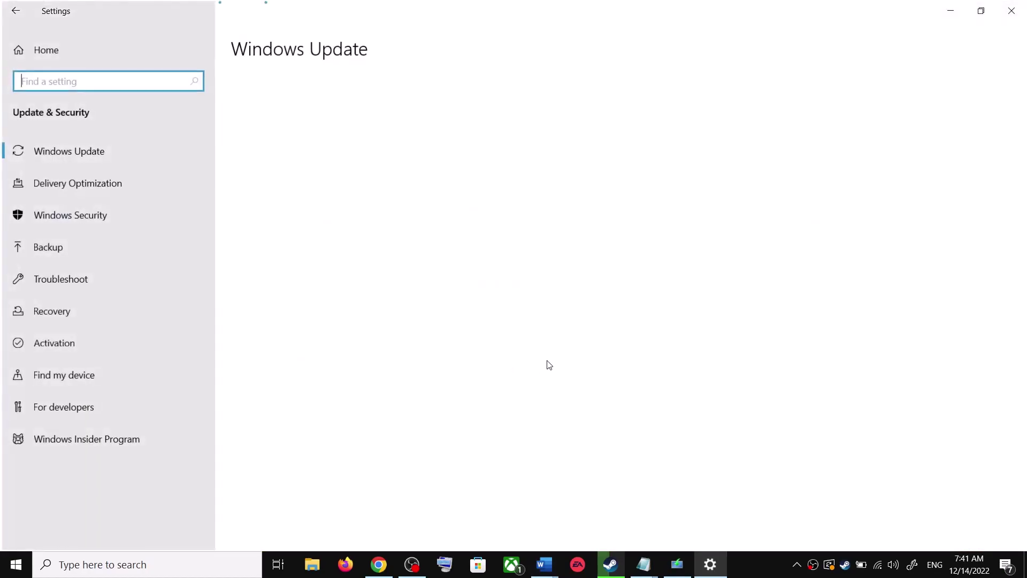
pyautogui.click(82, 279)
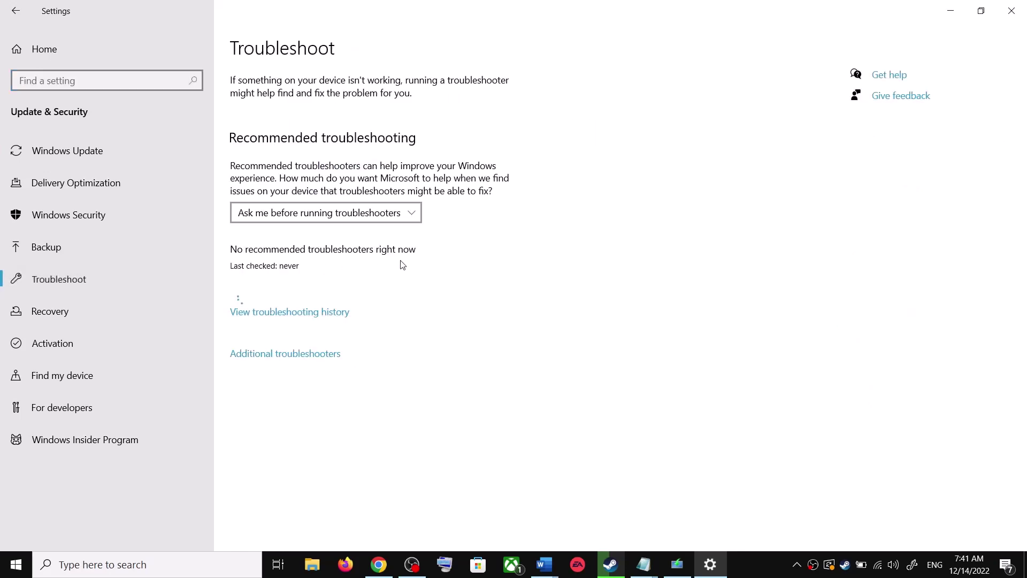
pyautogui.click(299, 355)
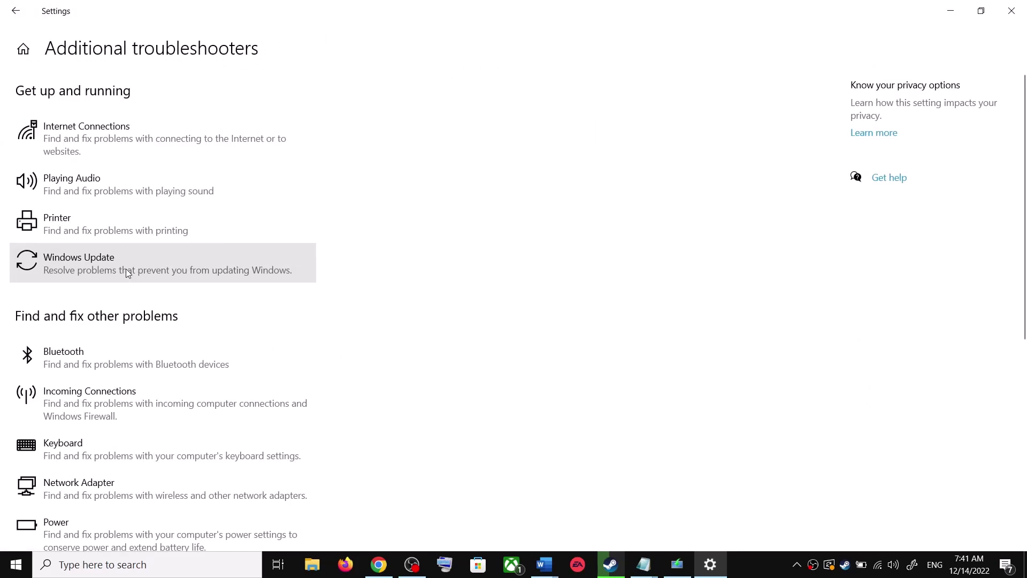
pyautogui.click(127, 269)
pyautogui.click(235, 304)
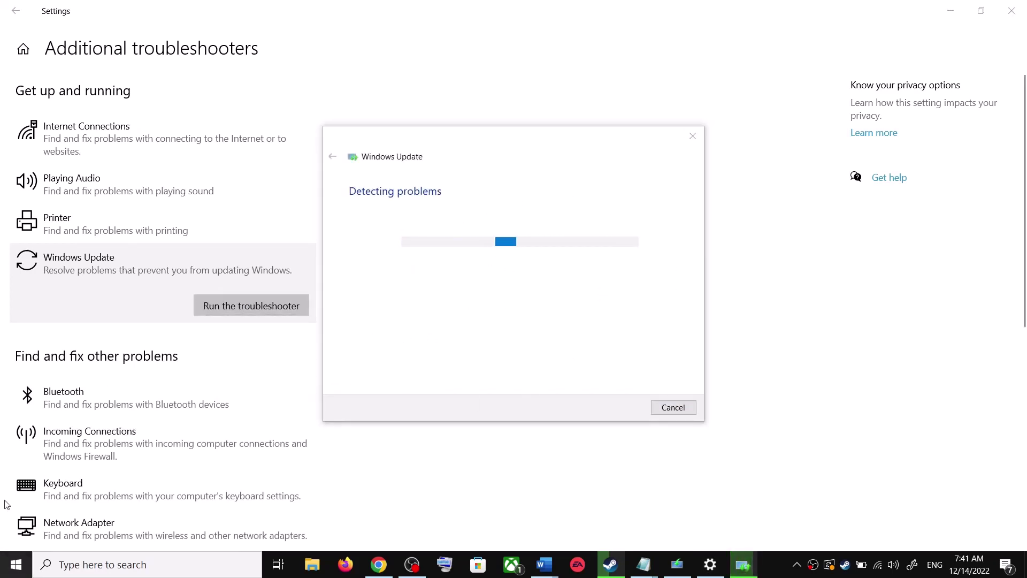
# View the Start menu power options without restarting, then return to Settings.
pyautogui.click(10, 571)
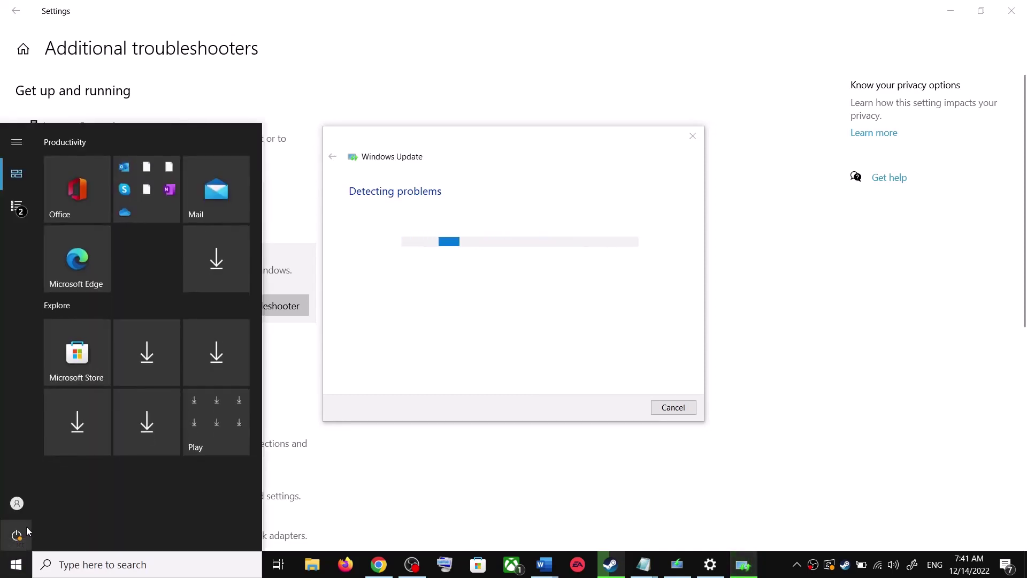
pyautogui.click(18, 535)
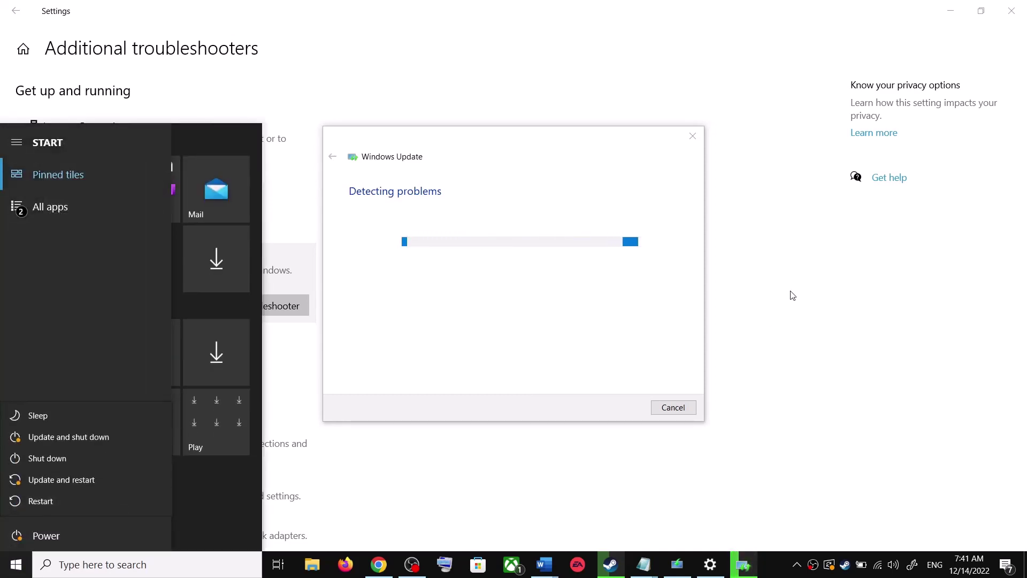
pyautogui.click(631, 207)
pyautogui.click(786, 229)
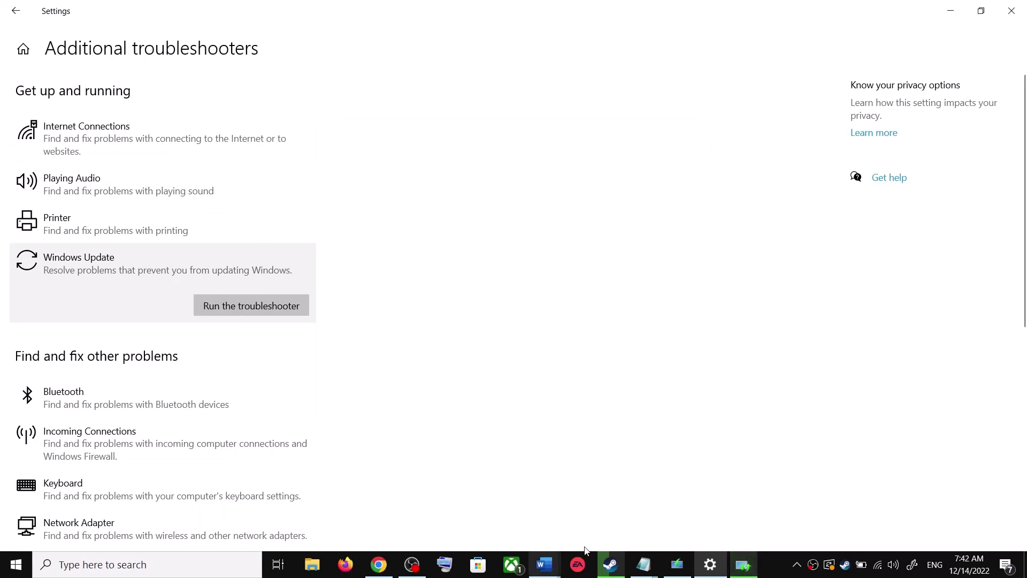
# In the Word guide, scroll to Step 2 and select its microsoft.com software-download link line.
pyautogui.moveTo(546, 562)
pyautogui.click(642, 514)
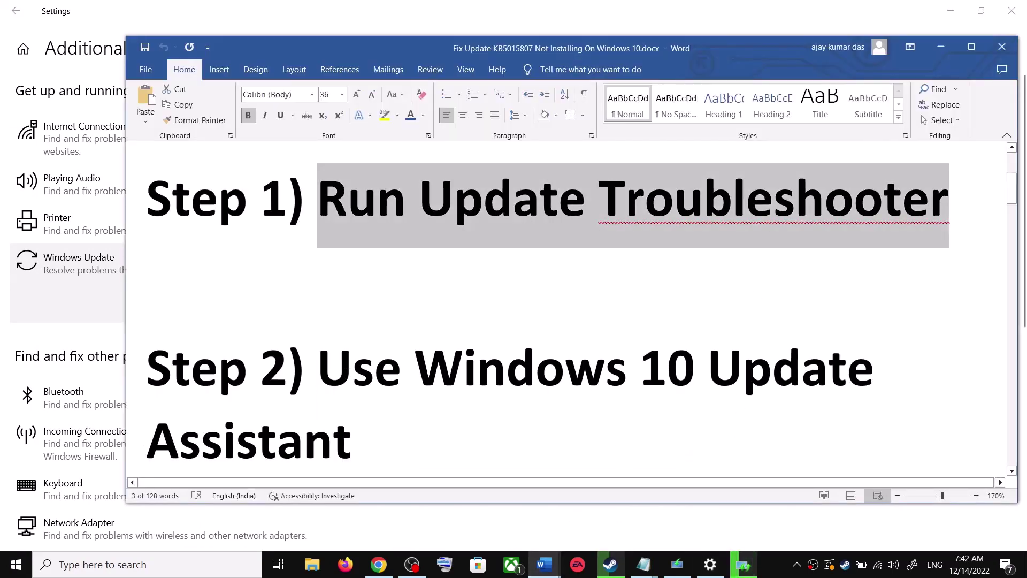
pyautogui.scroll(-1, 347, 359)
pyautogui.moveTo(318, 310); pyautogui.dragTo(358, 393)
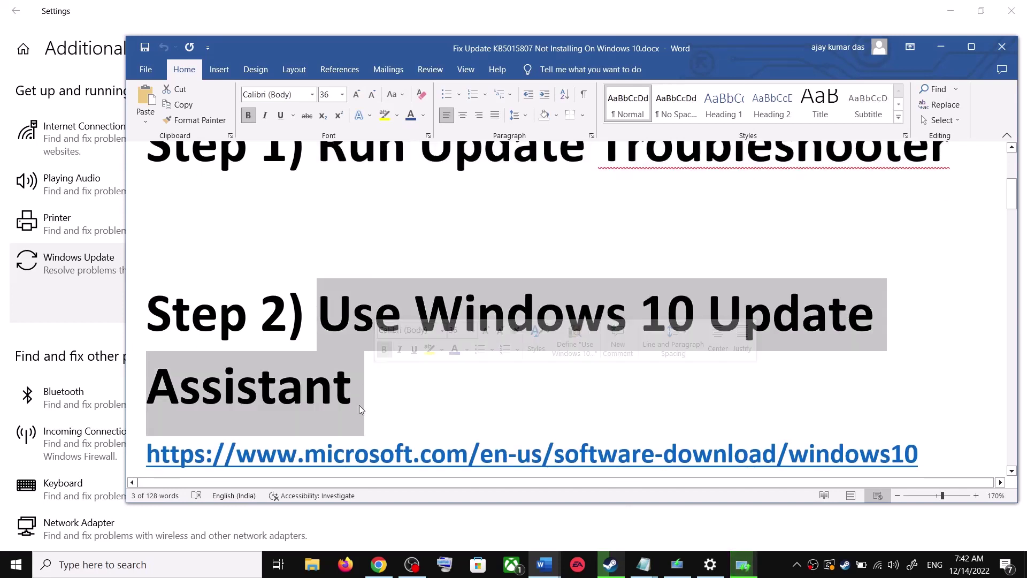
pyautogui.scroll(-1, 358, 393)
pyautogui.click(923, 398)
pyautogui.tripleClick(605, 401)
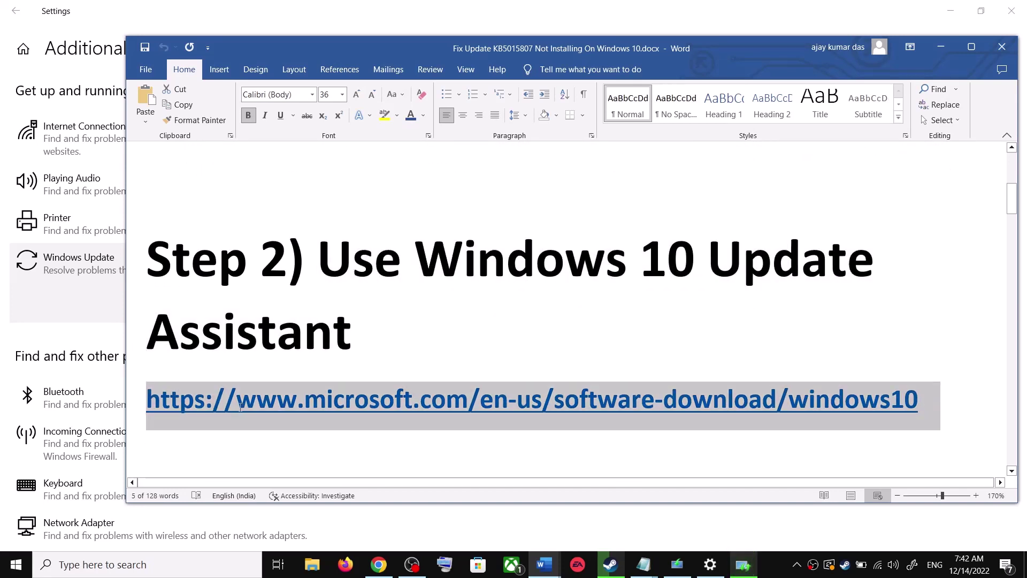
pyautogui.click(388, 570)
# Download and run Windows10Upgrade.exe, then close the Update Assistant once it reports Windows 10 is current.
pyautogui.scroll(3, 225, 295)
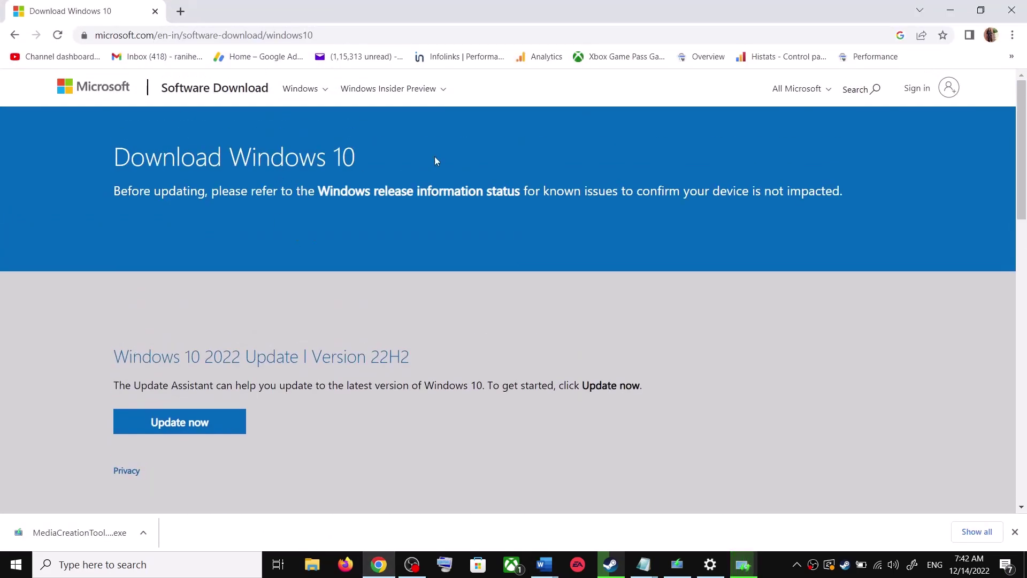
pyautogui.moveTo(131, 386); pyautogui.dragTo(214, 388)
pyautogui.click(205, 425)
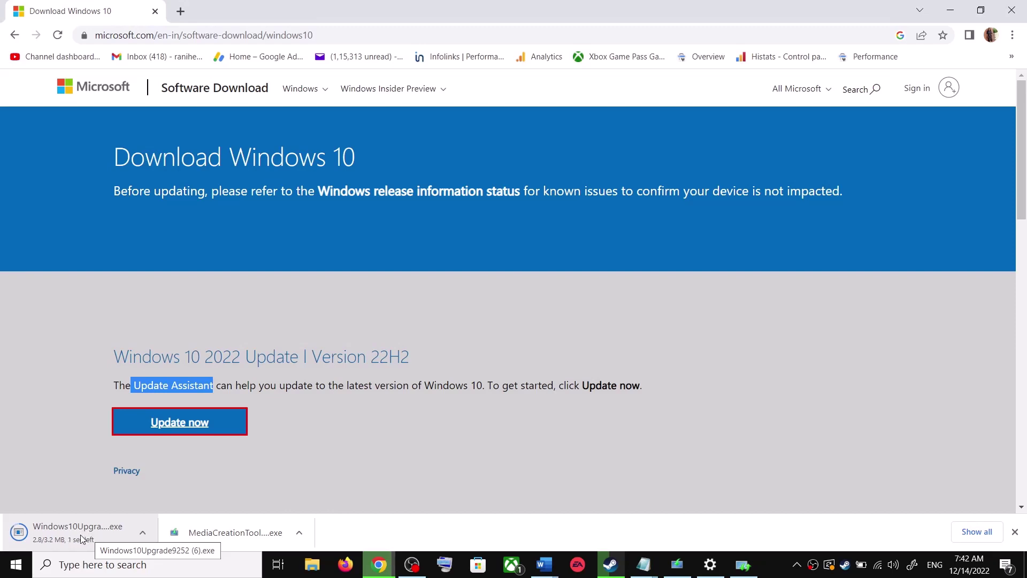
pyautogui.click(70, 538)
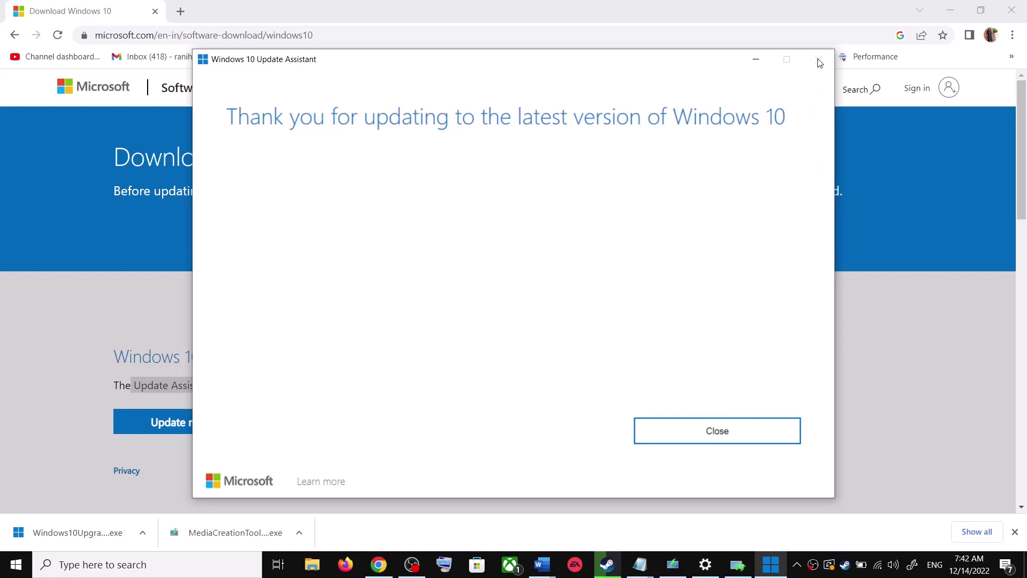
pyautogui.click(747, 434)
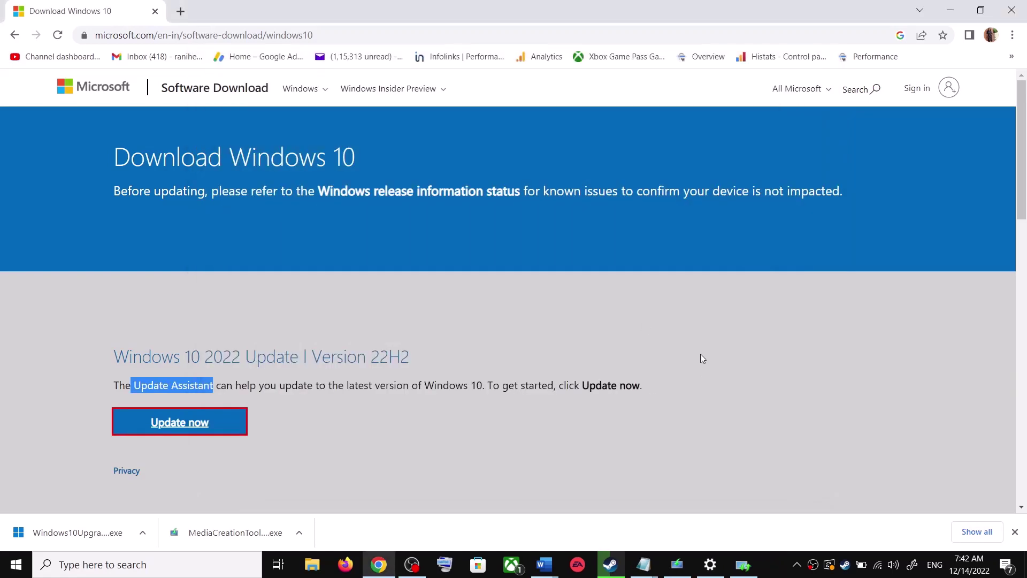
pyautogui.click(544, 565)
# Select and copy the Step 3 commands from SC config trustedinstaller start=auto to net start appidsvc.
pyautogui.click(637, 529)
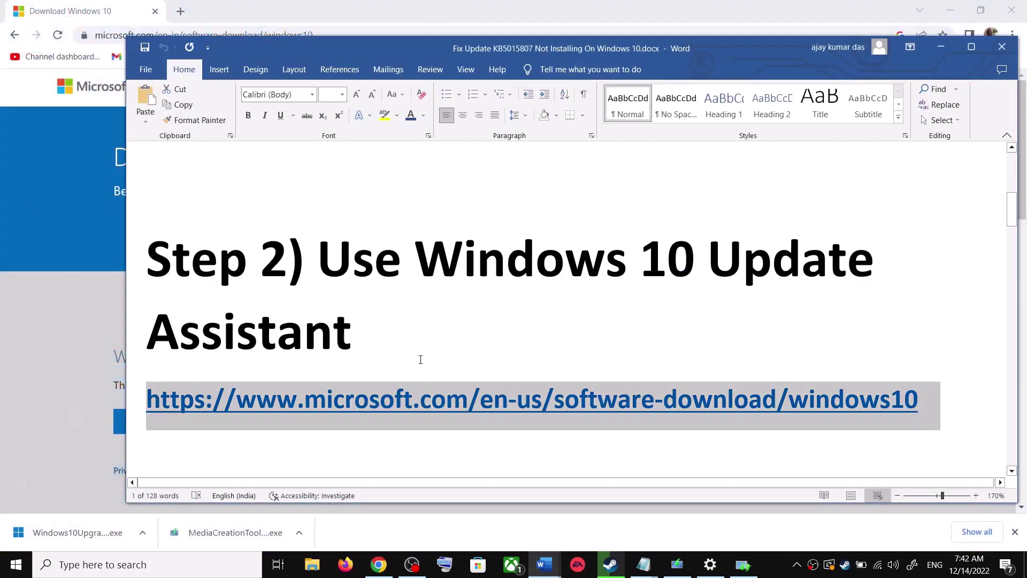
pyautogui.scroll(-4, 422, 357)
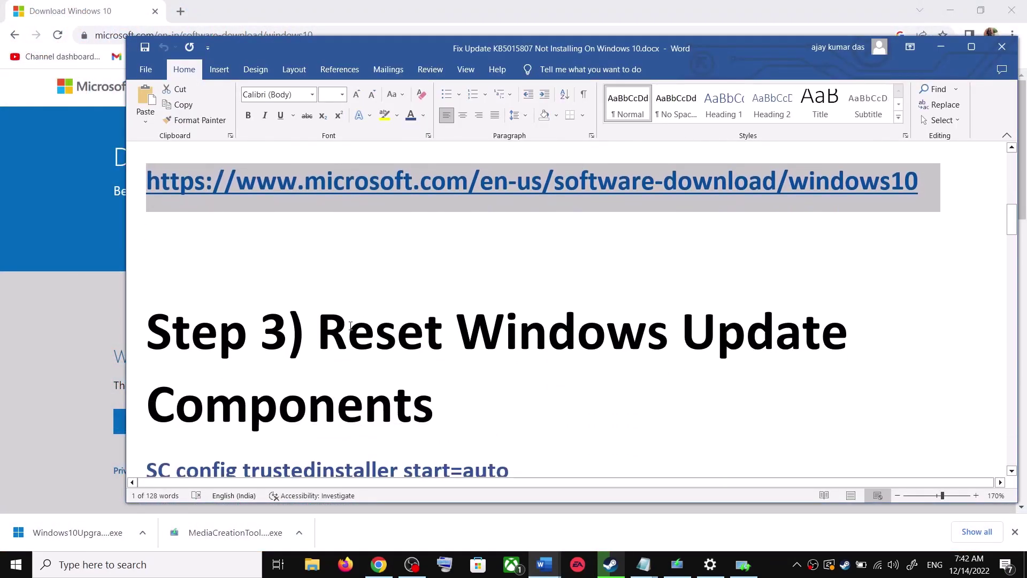
pyautogui.moveTo(320, 331); pyautogui.dragTo(433, 407)
pyautogui.scroll(-2, 447, 380)
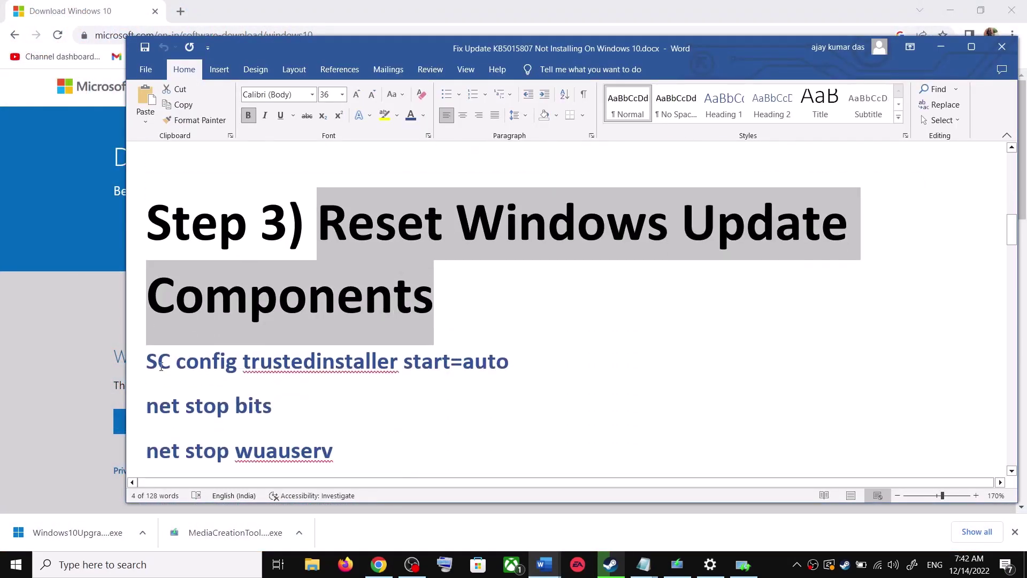
pyautogui.click(148, 358)
pyautogui.moveTo(148, 359); pyautogui.dragTo(334, 450)
pyautogui.scroll(-1, 300, 375)
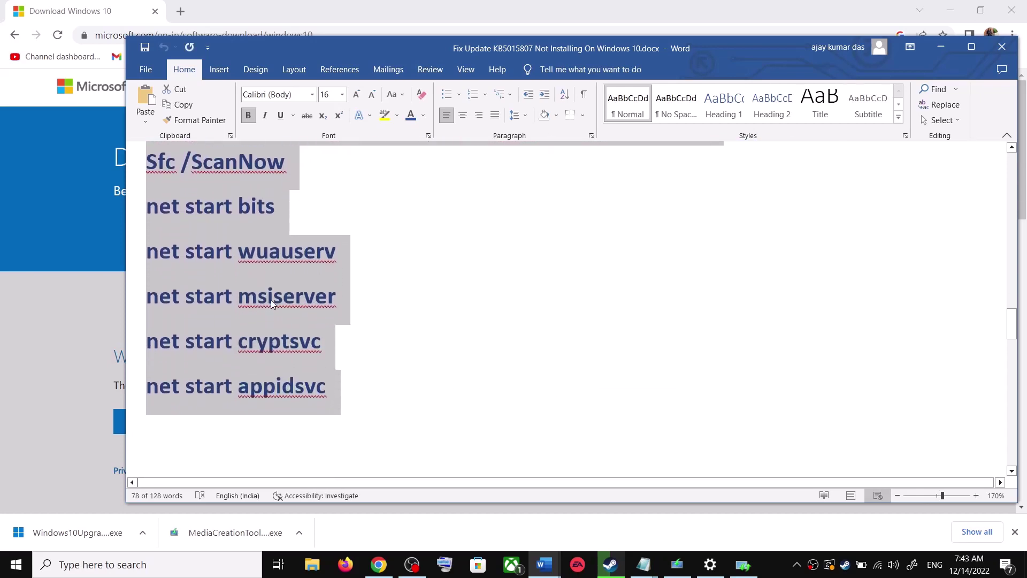
pyautogui.rightClick(273, 301)
pyautogui.click(316, 349)
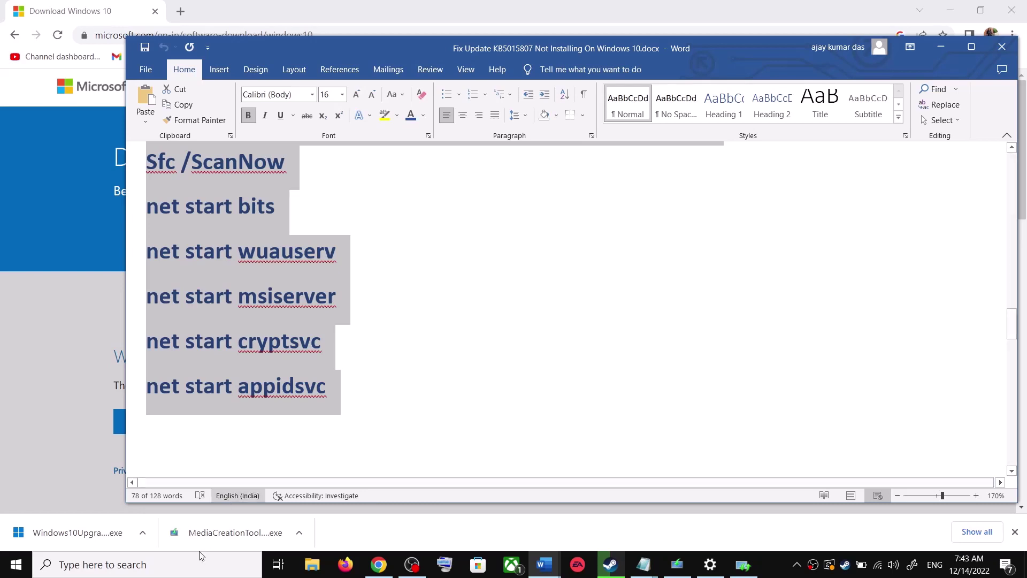
# Open Notepad and paste the copied reset commands into it.
pyautogui.click(180, 574)
pyautogui.write('ote')
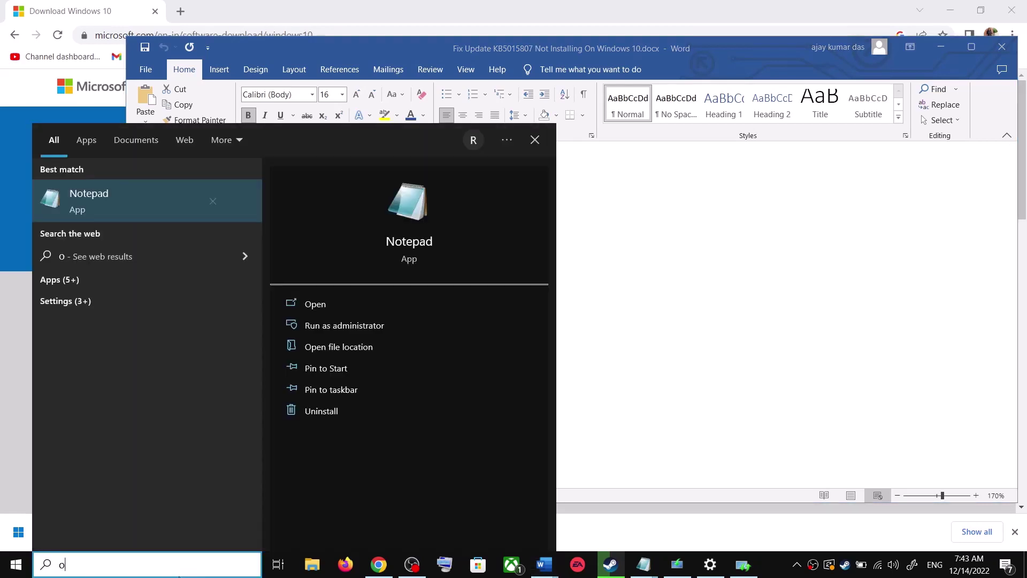
pyautogui.click(173, 192)
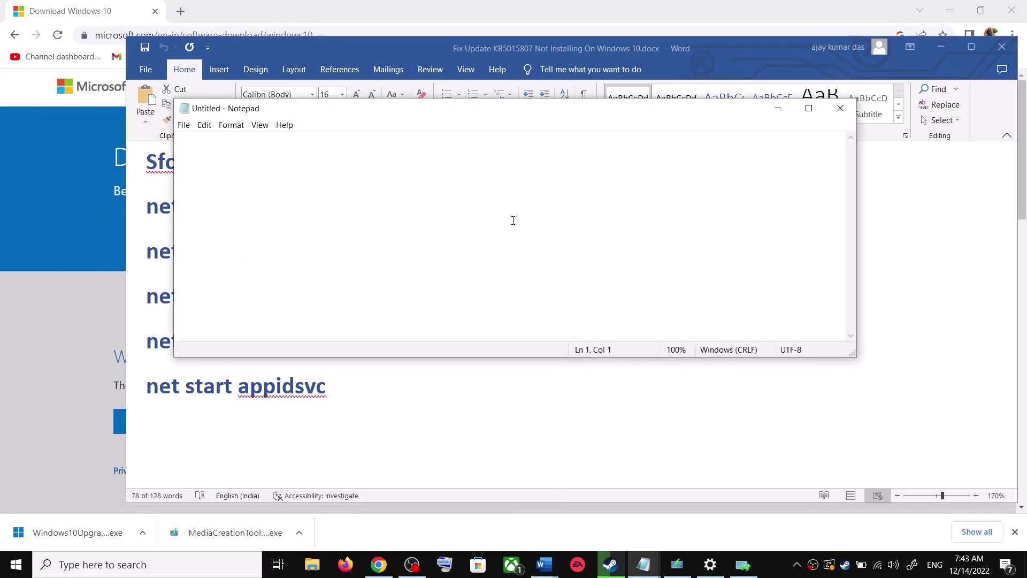
pyautogui.write('SC config trustedinstaller start=auto net stop bits net stop wuauserv net stop msiserver net stop cryptsvc net stop appidsvc Ren %Systemroot%\\SoftwareDistribution SoftwareDistribution.old Ren %Systemroot%\\System32\\catroot2 catroot2.old regsvr32.exe /s atl.dll regsvr32.exe /s urlmon.dll regsvr32.exe /s mshtml.dll netsh winsock reset netsh winsock reset proxy rundll32.exe pnpclean.dll,RunDLL_PnpClean /DRIVERS /MAXCLEAN dism /Online /Cleanup-image /ScanHealth dism /Online /Cleanup-image /CheckHealth dism /Online /Cleanup-image /RestoreHealth dism /Online /Cleanup-image /StartComponentCleanup sfc /scannow net start bits net start wuauserv net start msiserver net start cryptsvc net start appidsvc')
pyautogui.scroll(3, 315, 249)
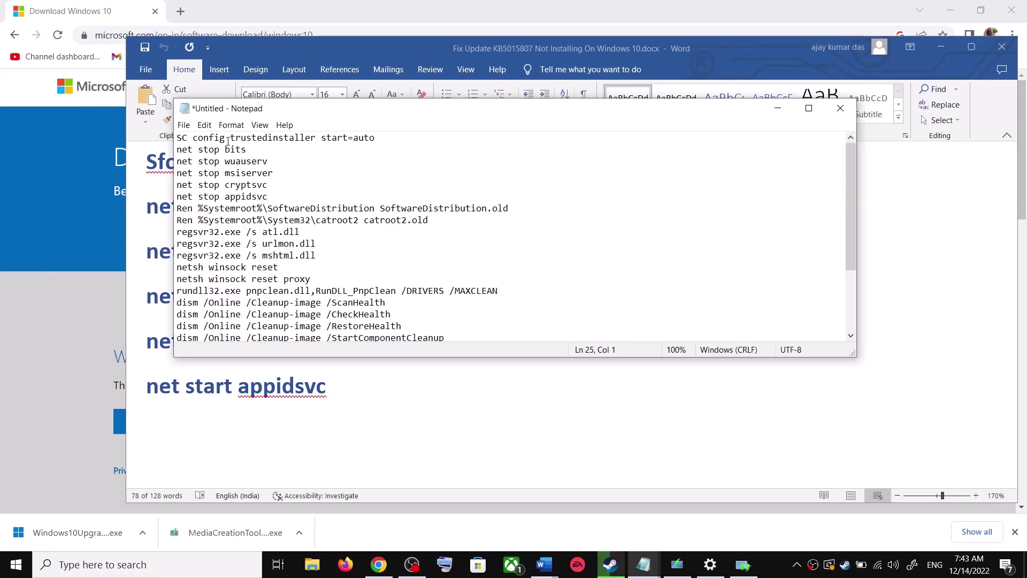
# Save the script to the Desktop as Wufix.bat with Save as type All Files (*.*).
pyautogui.click(184, 125)
pyautogui.click(208, 193)
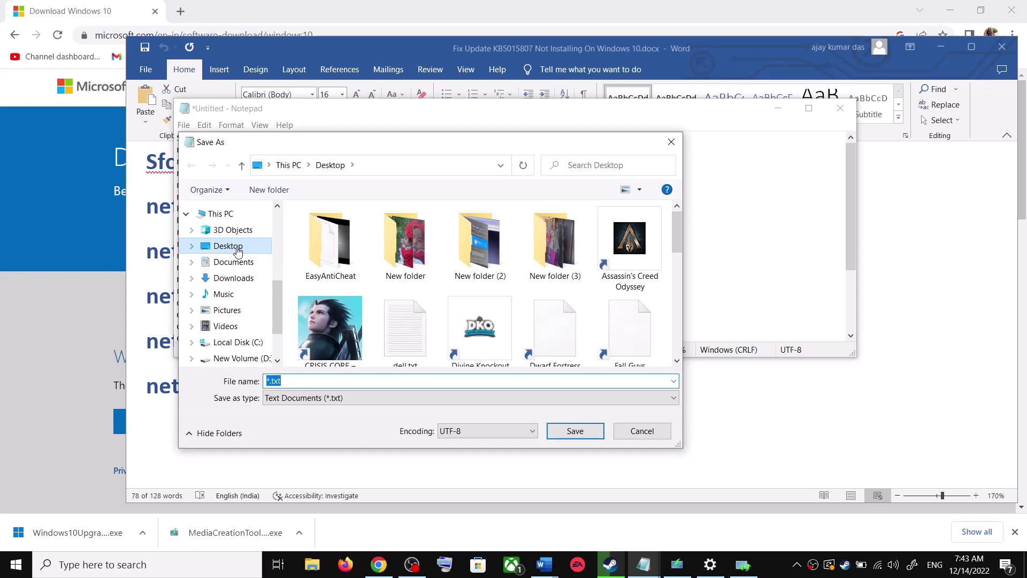
pyautogui.click(239, 249)
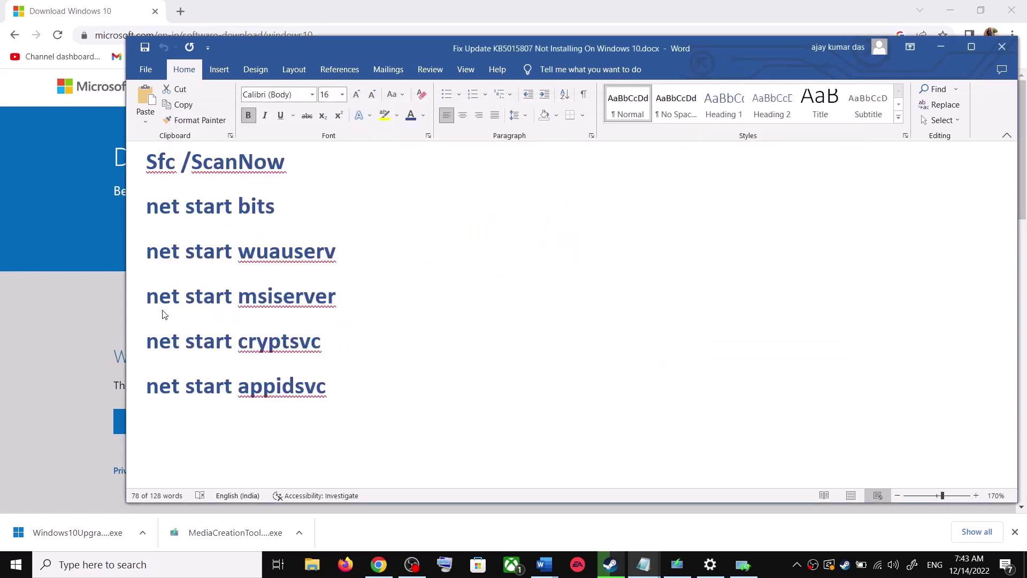
pyautogui.scroll(-1, 274, 334)
pyautogui.scroll(-3, 275, 334)
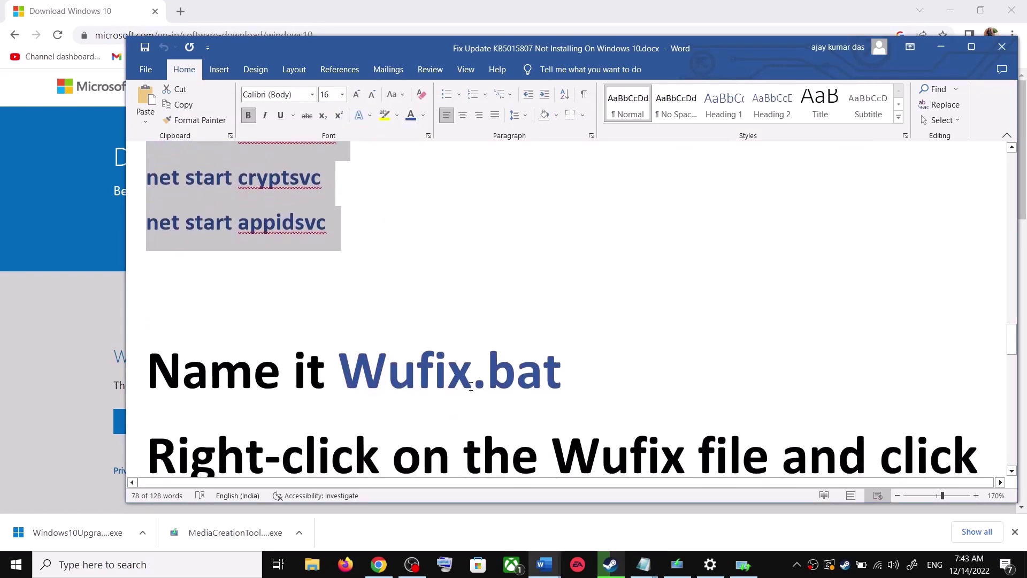
pyautogui.moveTo(574, 377); pyautogui.dragTo(393, 370)
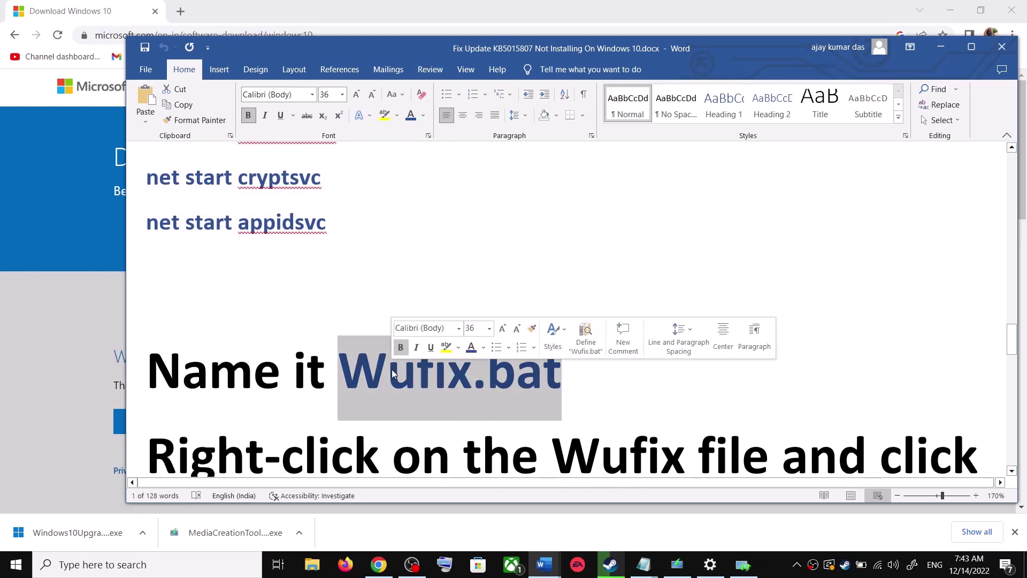
pyautogui.hotkey('ctrl', 'c')
pyautogui.hotkey('alt', 'Tab')
pyautogui.hotkey('ctrl', 'v')
pyautogui.click(306, 402)
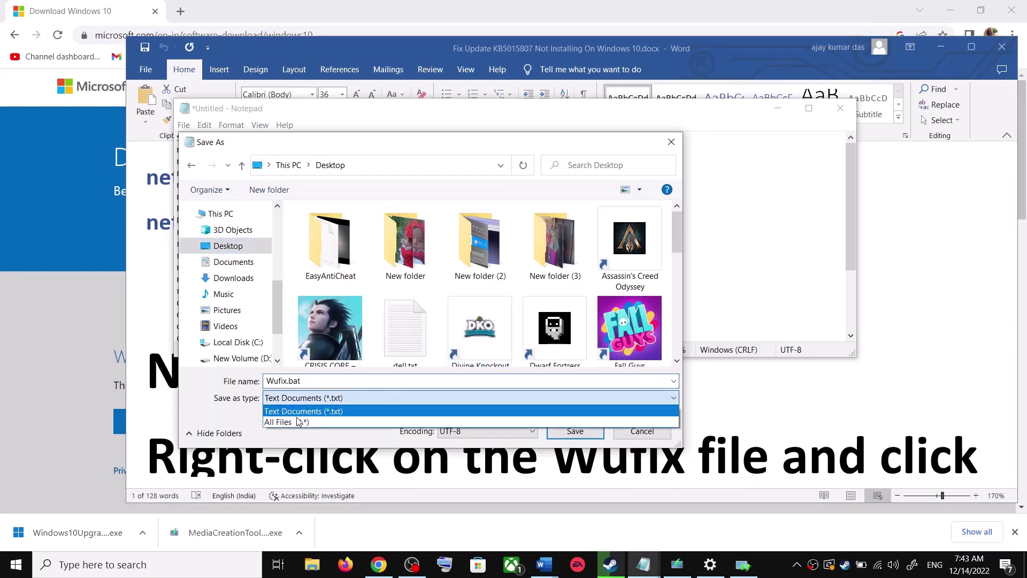
pyautogui.click(291, 421)
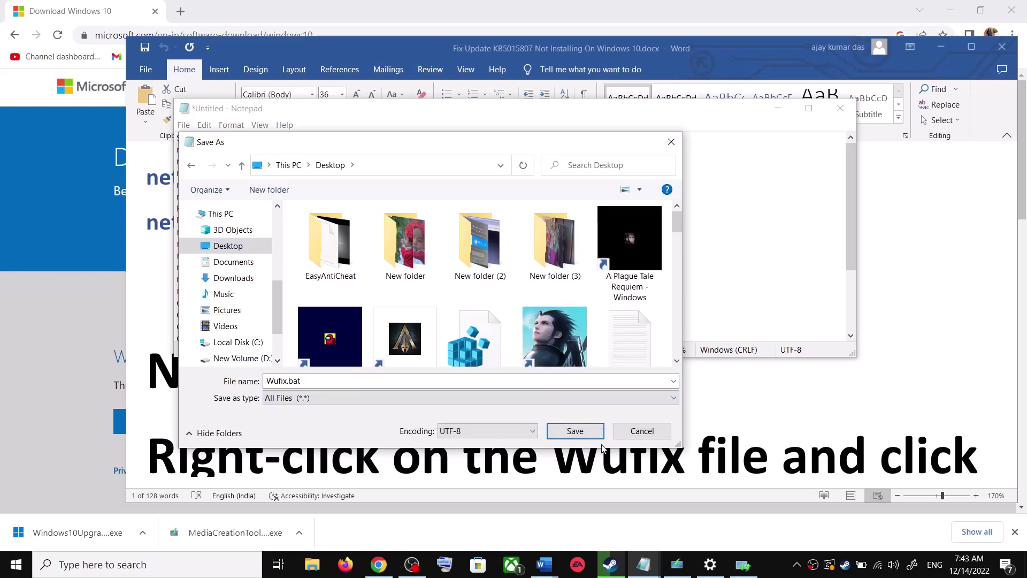
pyautogui.click(575, 430)
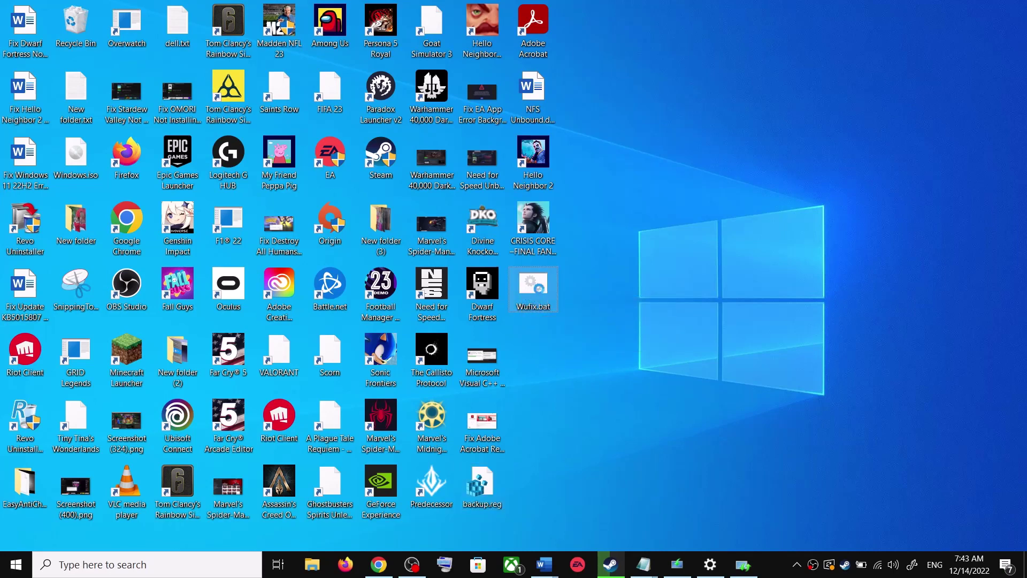
# Run Wufix.bat as administrator and move its Command Prompt window toward the screen centre.
pyautogui.rightClick(538, 289)
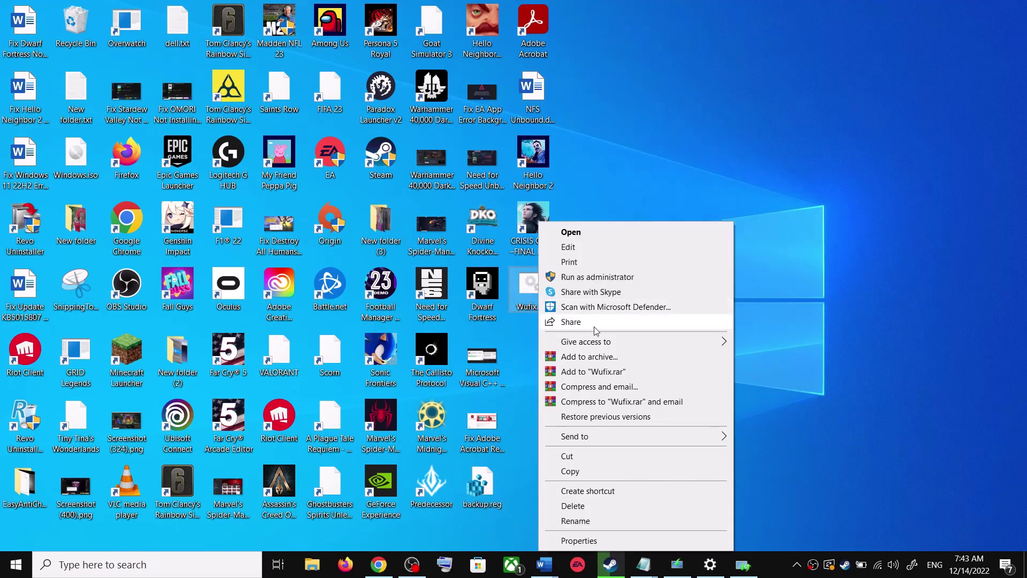
pyautogui.click(621, 277)
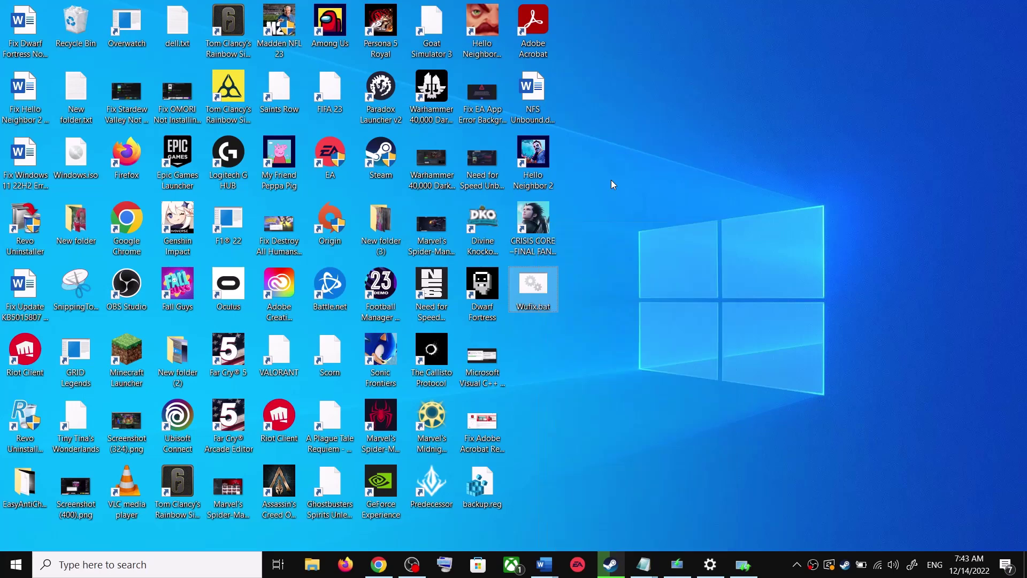
pyautogui.rightClick(533, 297)
pyautogui.click(603, 277)
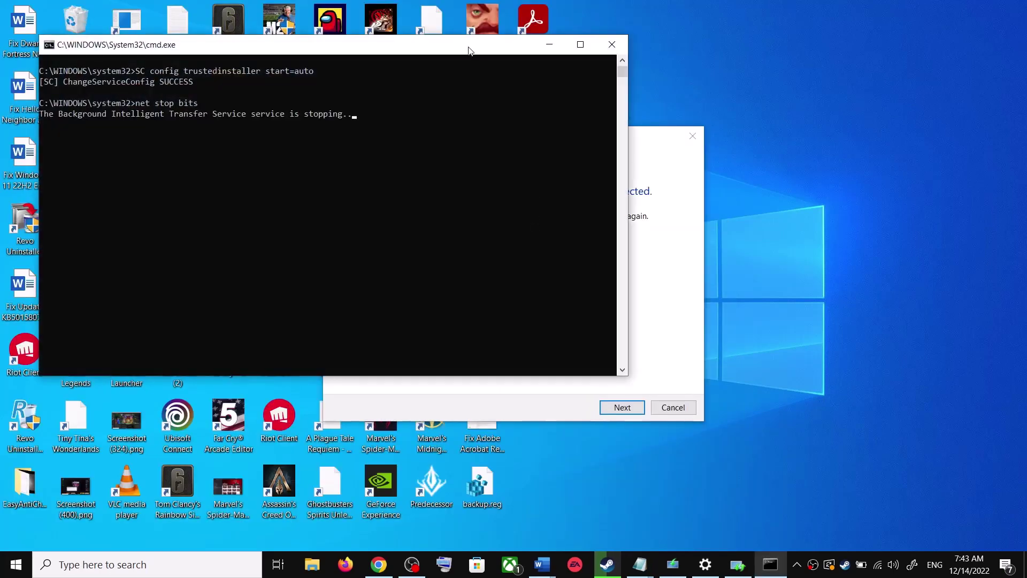
pyautogui.moveTo(464, 44); pyautogui.dragTo(583, 143)
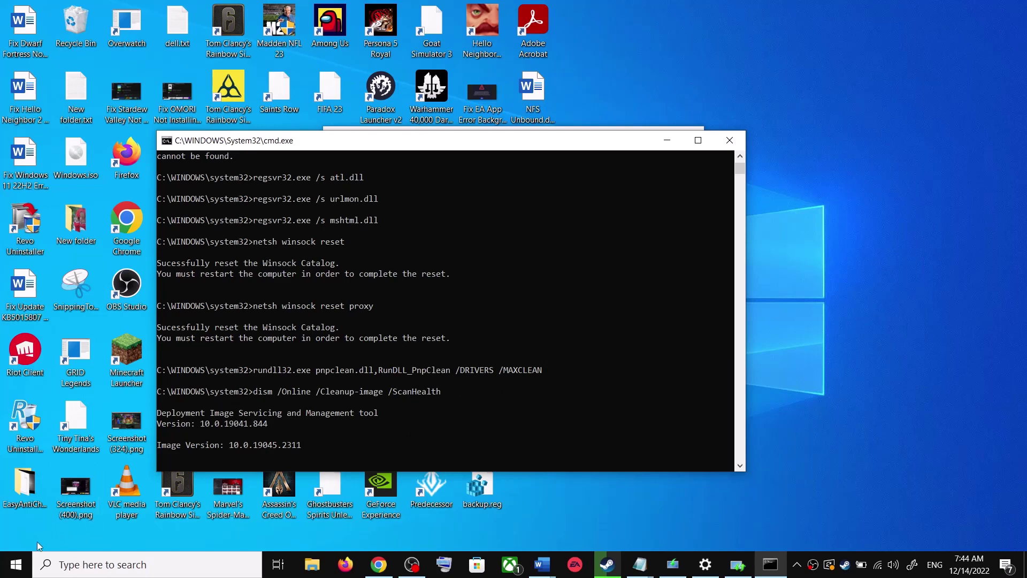
# View the Start menu power options, dismiss them, and close Settings from its taskbar menu.
pyautogui.click(16, 564)
pyautogui.click(30, 536)
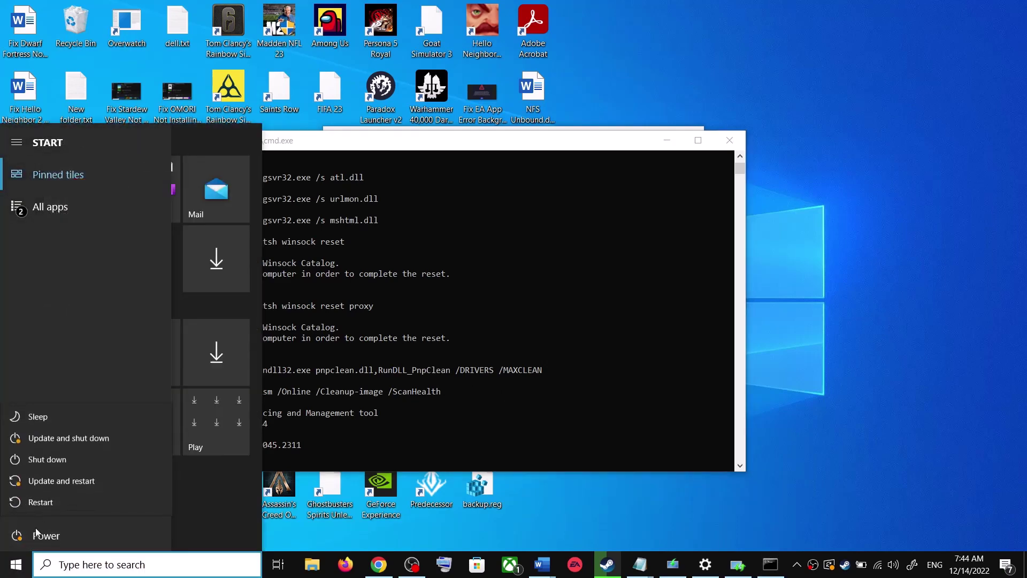
pyautogui.click(879, 316)
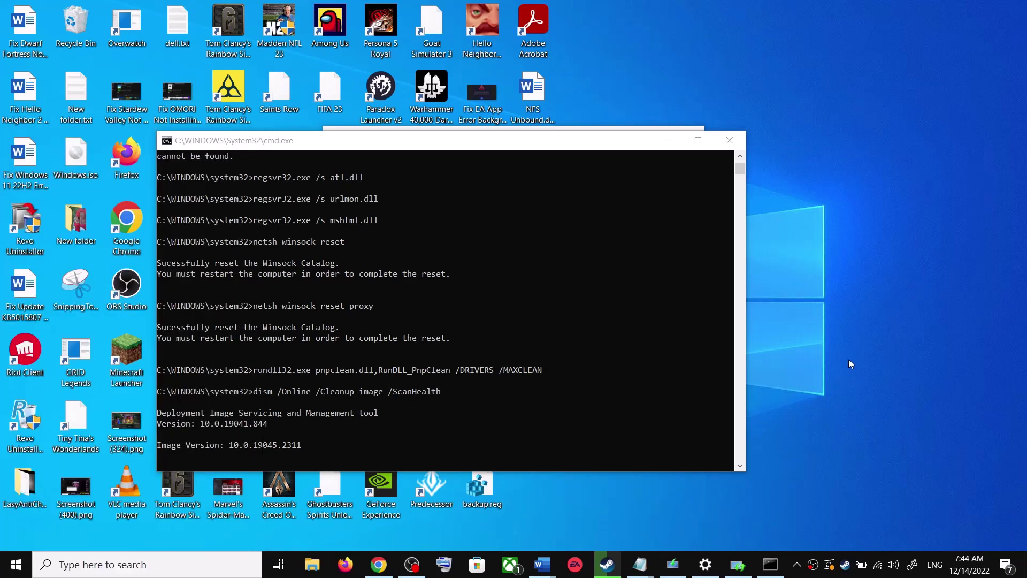
pyautogui.rightClick(705, 565)
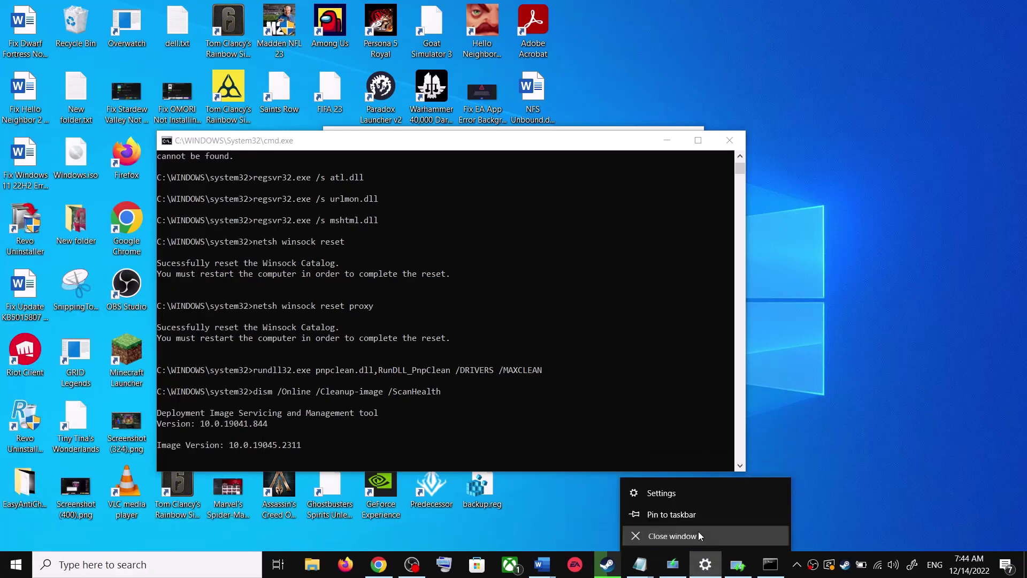
pyautogui.click(669, 535)
# Bring the KB5015807 guide forward and scroll to the Step 4: Use Media Creation Tool heading.
pyautogui.moveTo(543, 564)
pyautogui.click(632, 534)
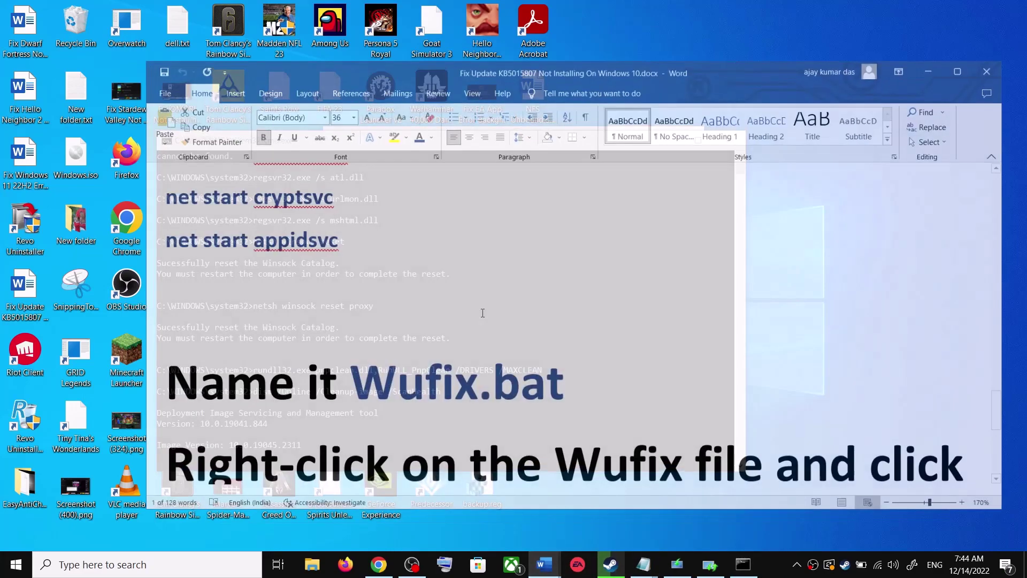
pyautogui.scroll(-2, 513, 349)
pyautogui.scroll(-5, 519, 348)
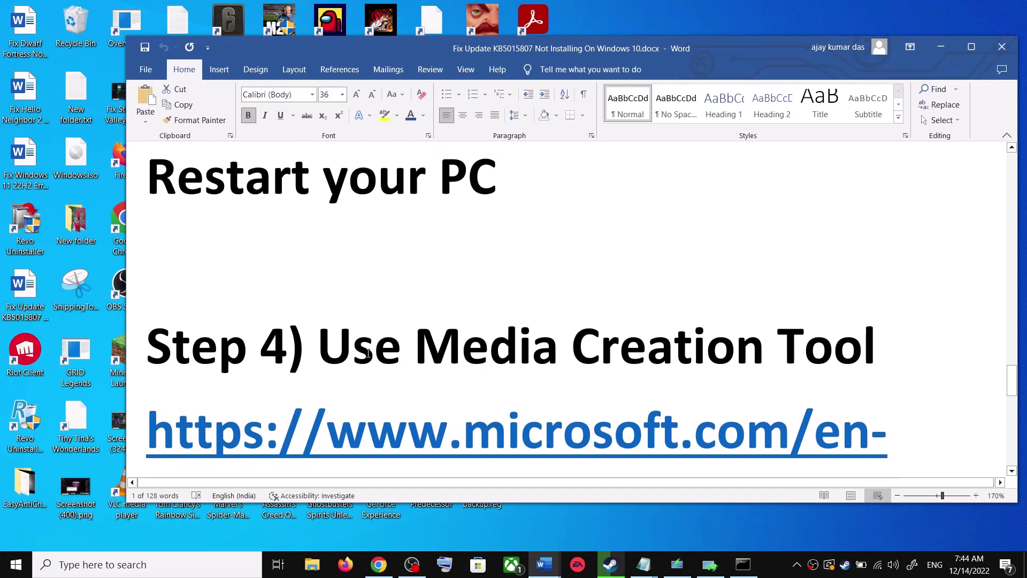
pyautogui.tripleClick(517, 349)
pyautogui.scroll(-3, 511, 370)
pyautogui.scroll(-3, 511, 369)
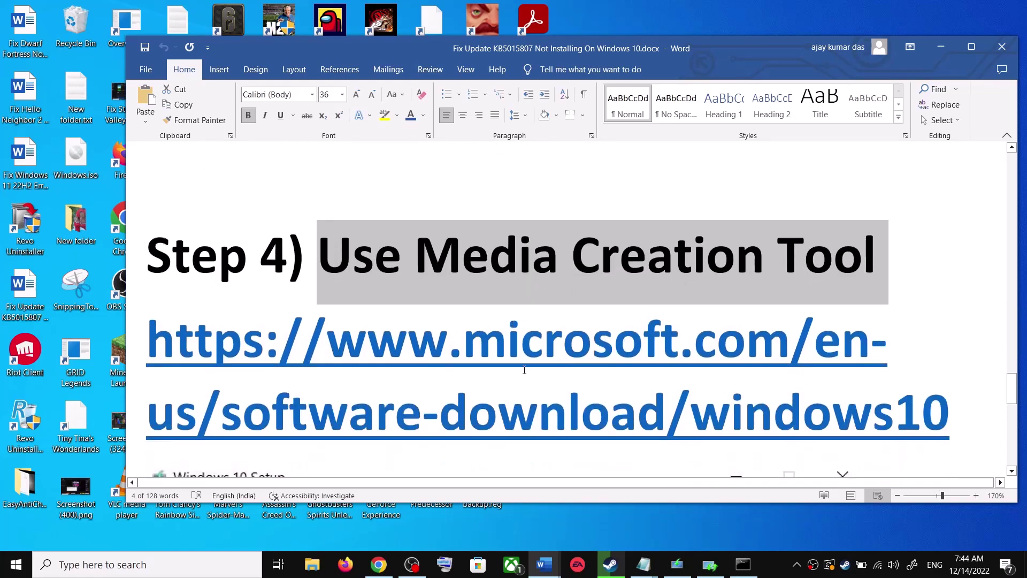
# Download and run the Media Creation Tool, accept the license, and start Upgrade this PC now.
pyautogui.click(380, 565)
pyautogui.scroll(-5, 194, 314)
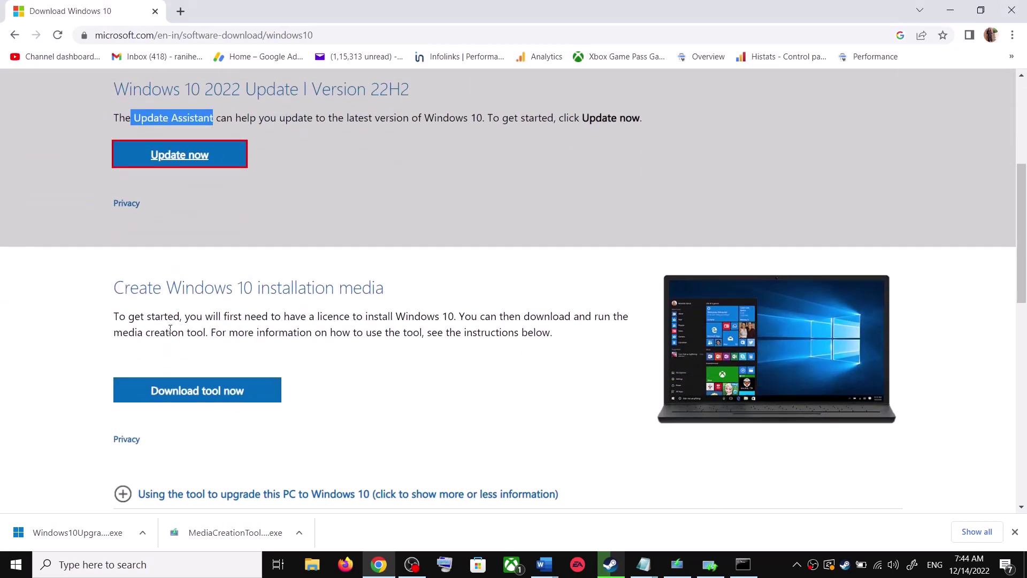
pyautogui.moveTo(119, 335); pyautogui.dragTo(213, 333)
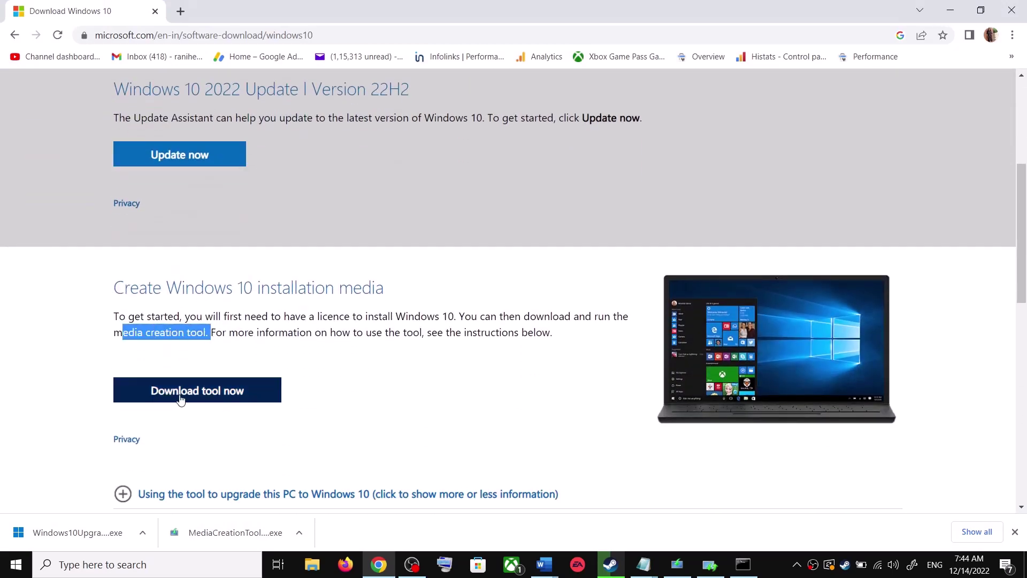
pyautogui.click(228, 399)
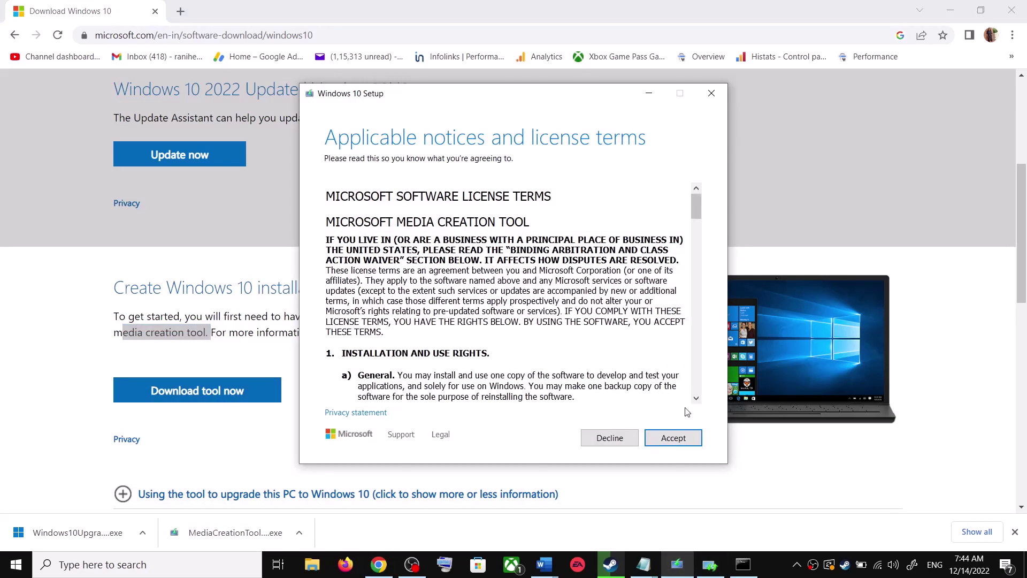
pyautogui.click(695, 442)
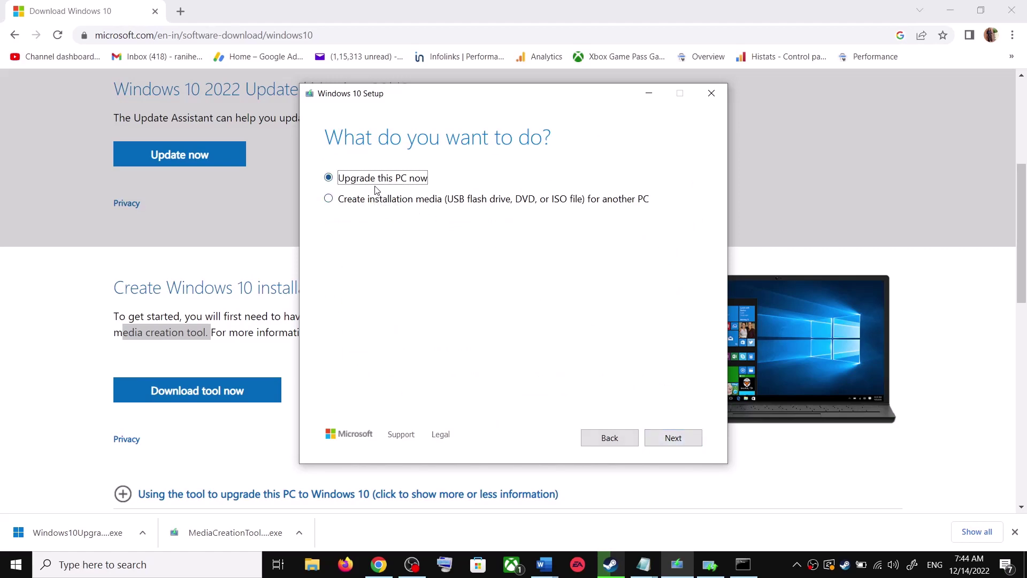
pyautogui.click(683, 442)
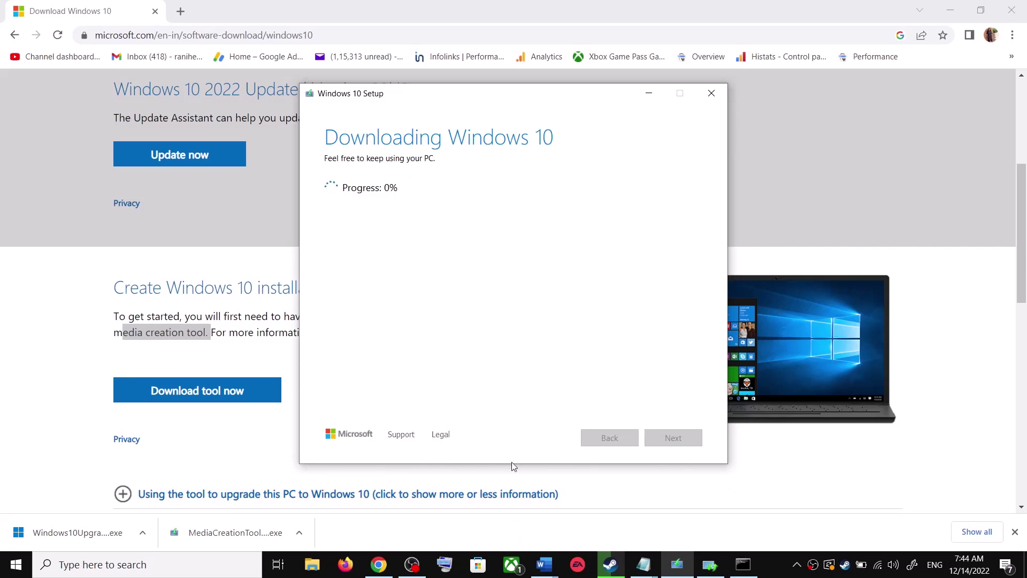
pyautogui.click(547, 566)
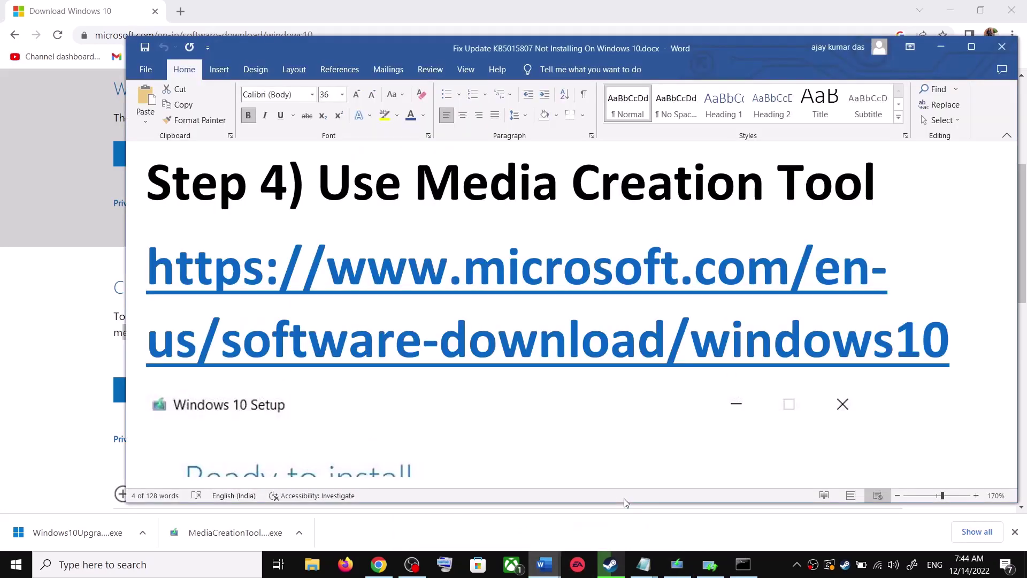
# Maximize the Word guide and scroll through the Ready to install setup screenshot.
pyautogui.scroll(-5, 710, 337)
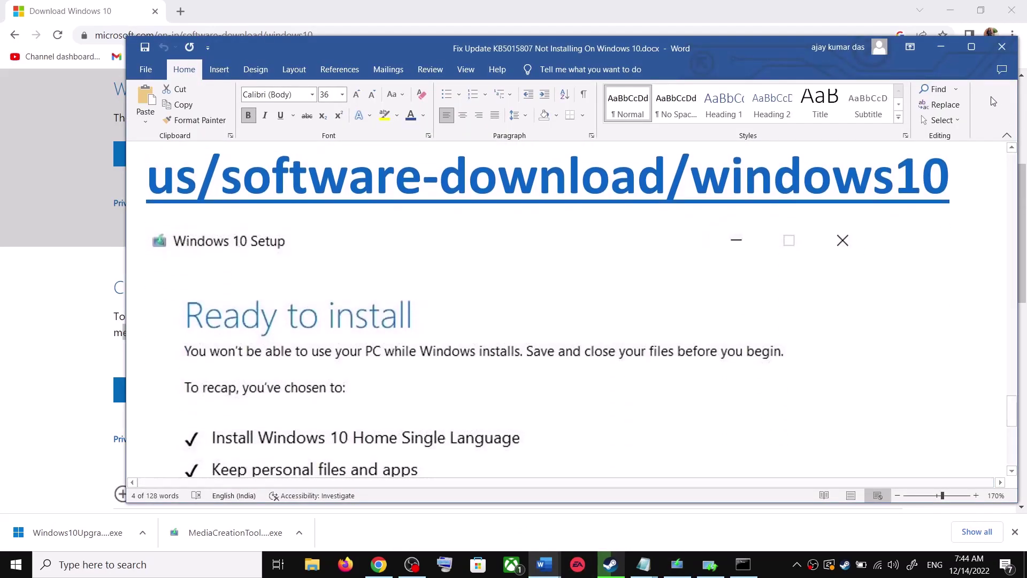
pyautogui.click(972, 47)
pyautogui.scroll(-3, 231, 305)
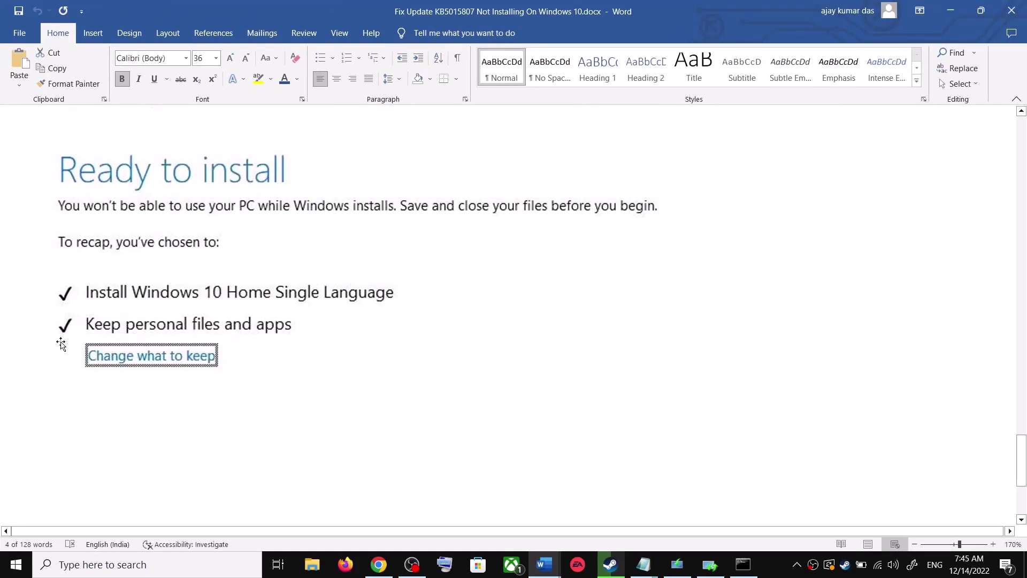
pyautogui.scroll(-5, 360, 325)
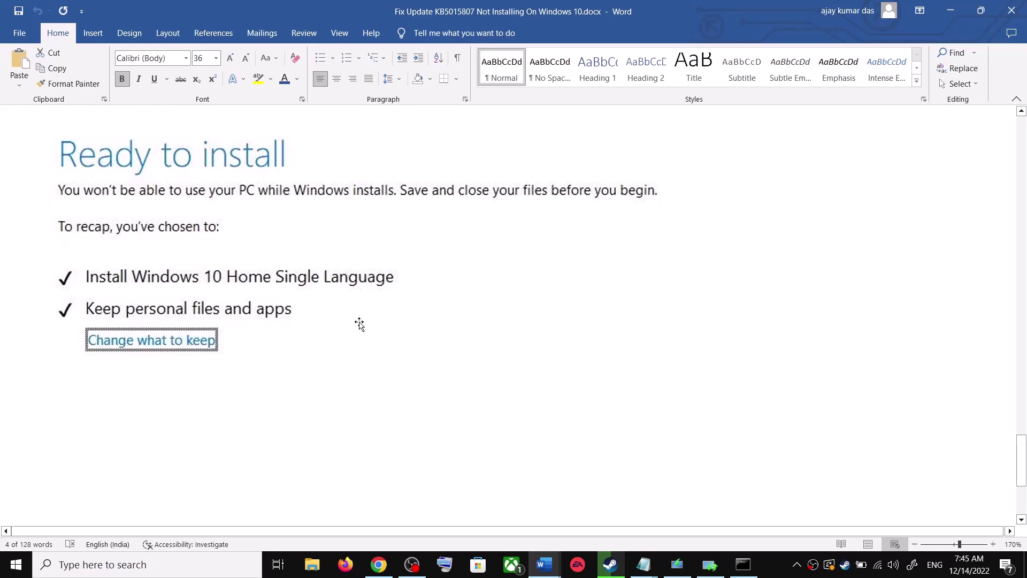
pyautogui.scroll(6, 522, 370)
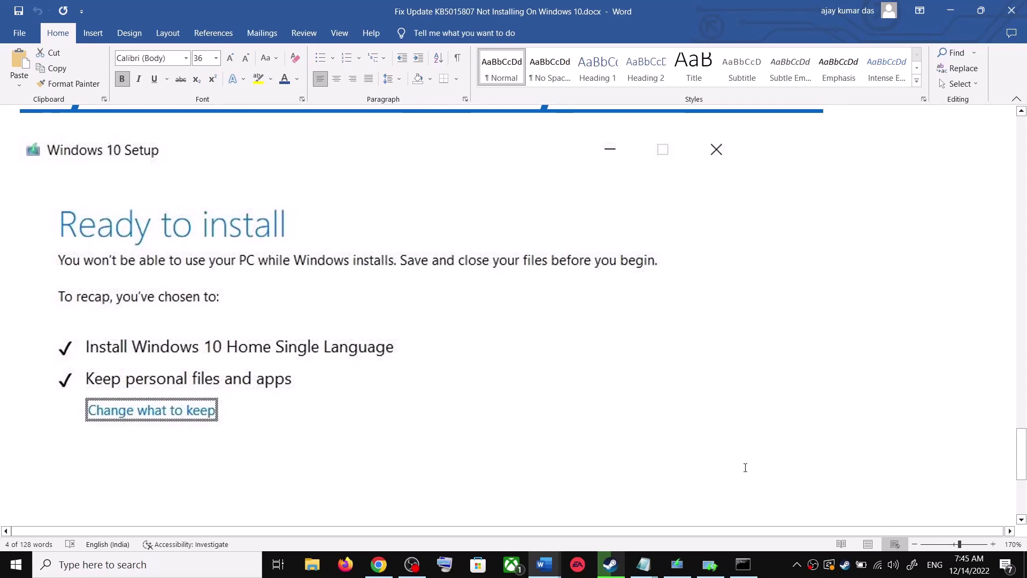
pyautogui.click(783, 566)
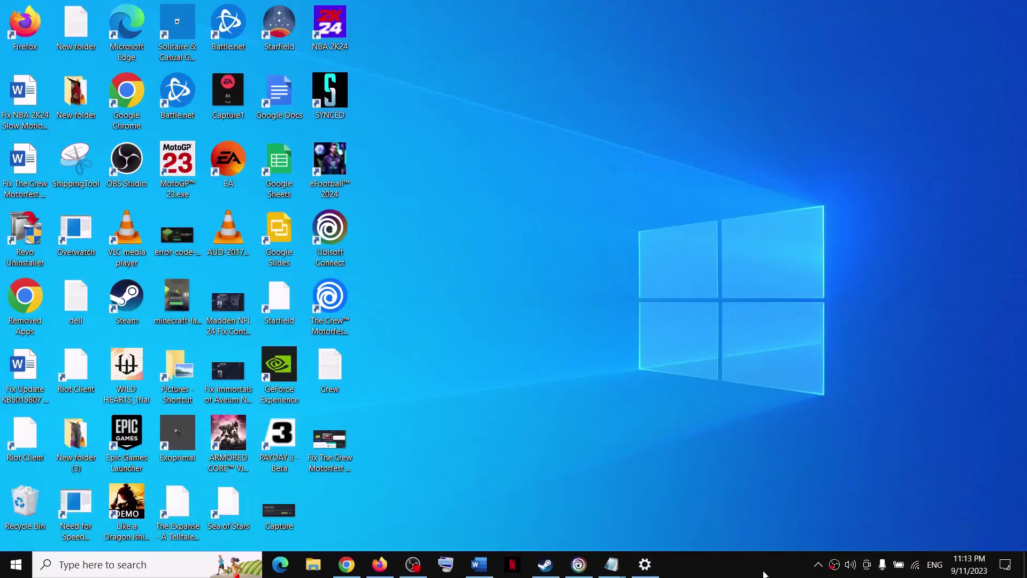
# Select error code 0x800700c1 in the Word guide, then minimize Word to reveal Windows Update's 'You're up to date' page.
pyautogui.click(648, 557)
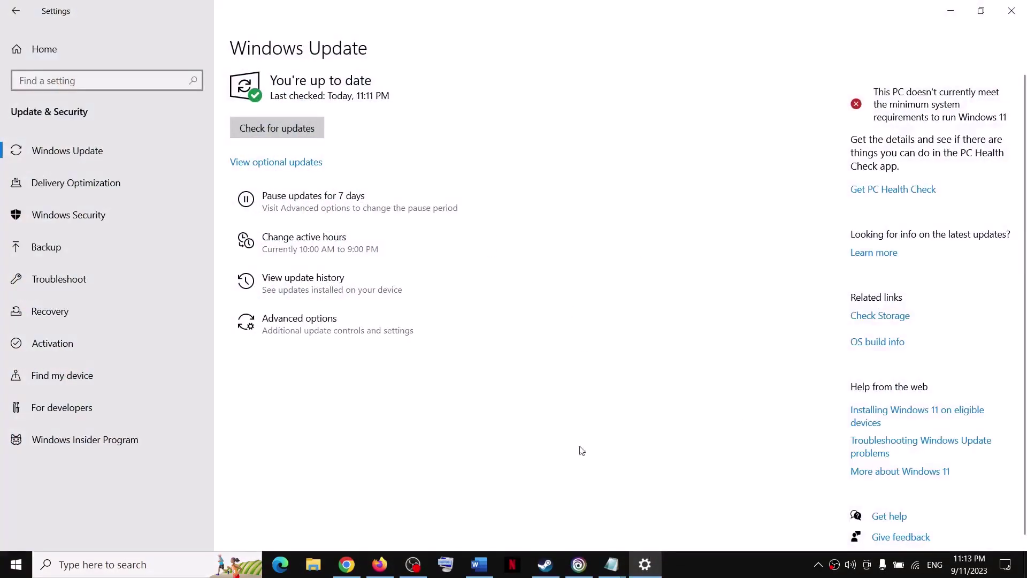
pyautogui.click(474, 565)
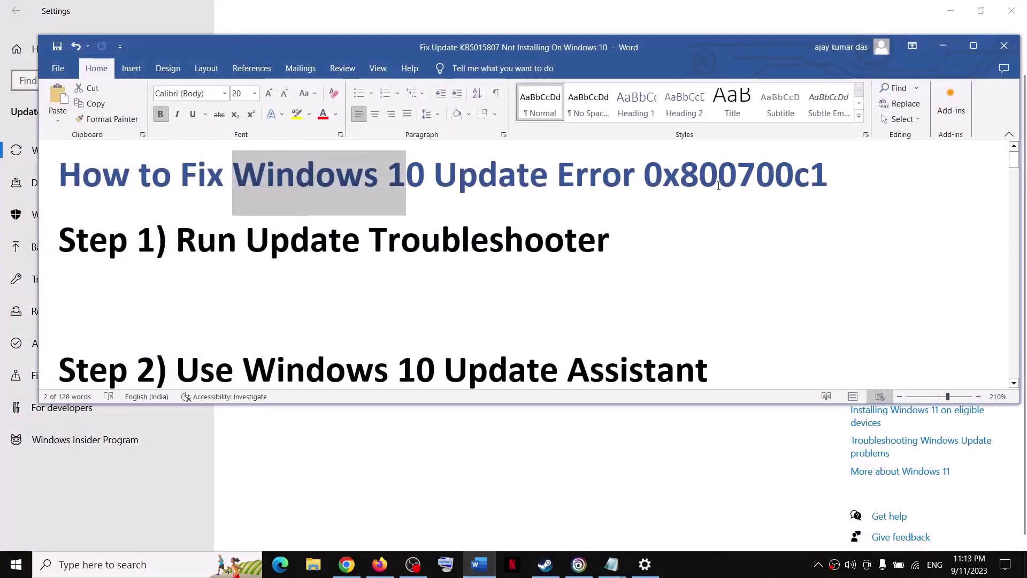
pyautogui.doubleClick(717, 186)
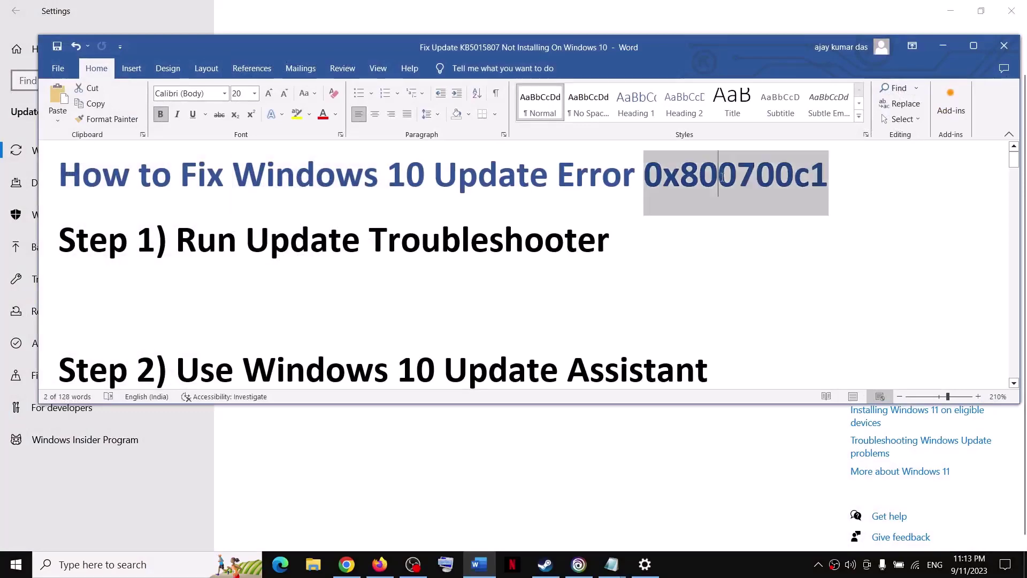
pyautogui.click(942, 46)
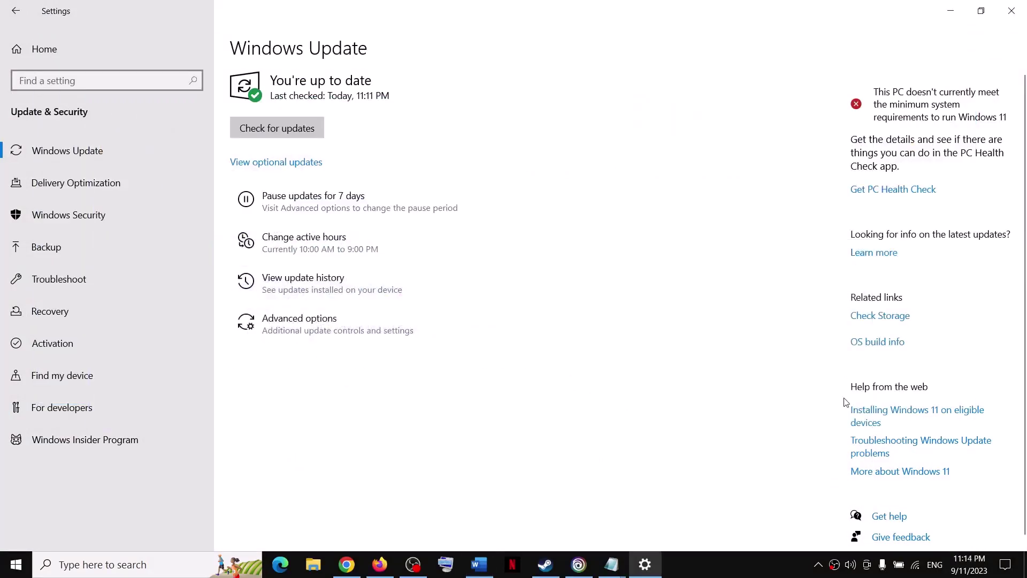